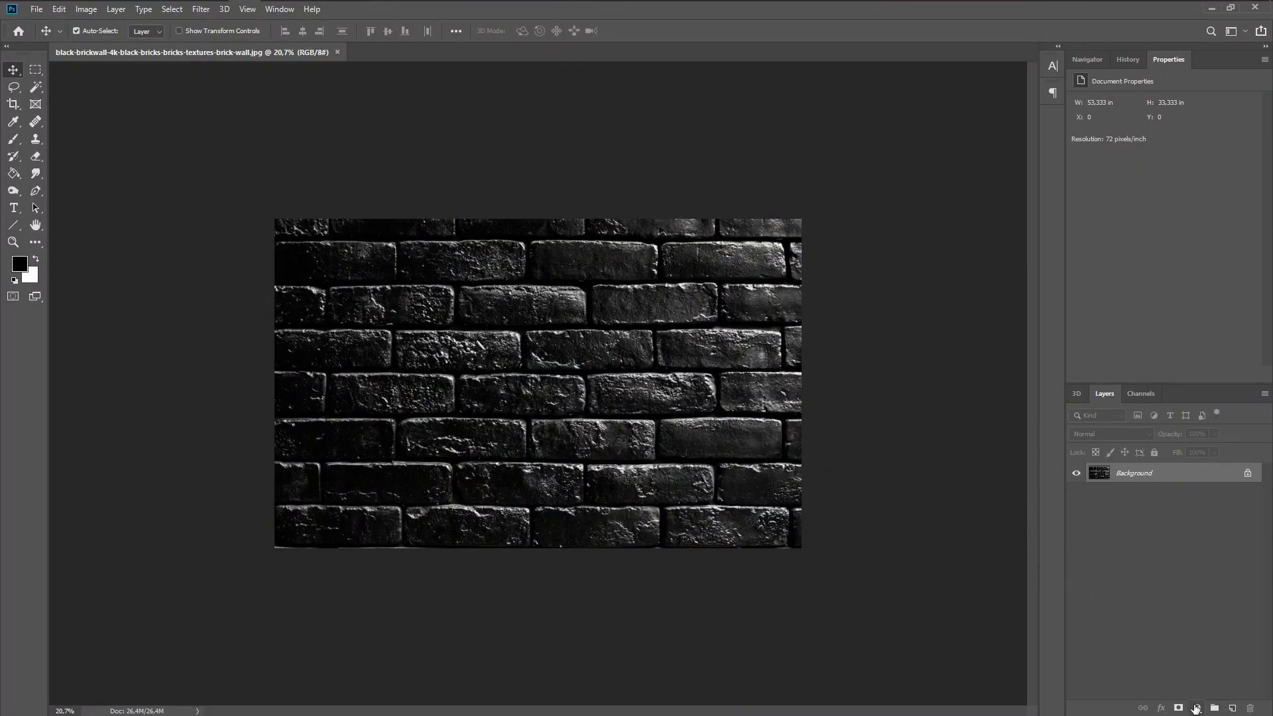
Step: Add a Color Lookup adjustment layer with the Moonlight.3DL look to tint the brick wall
click(1197, 708)
click(1188, 634)
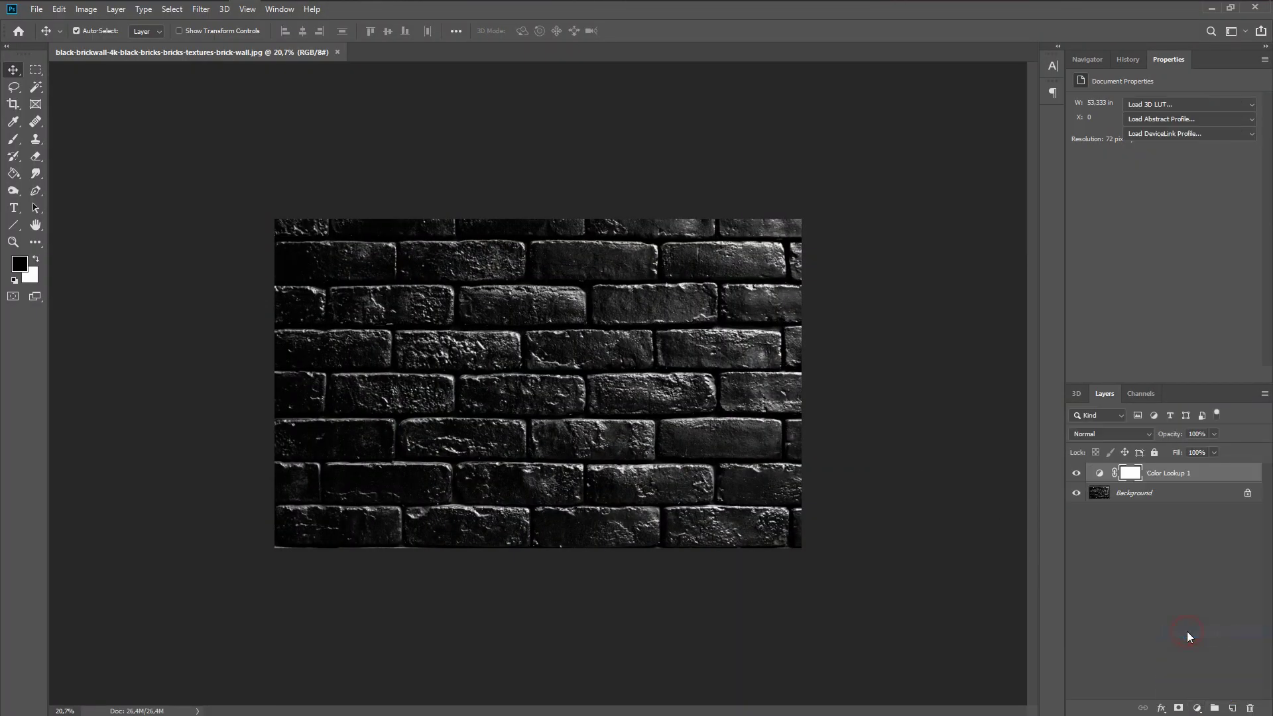
click(1152, 103)
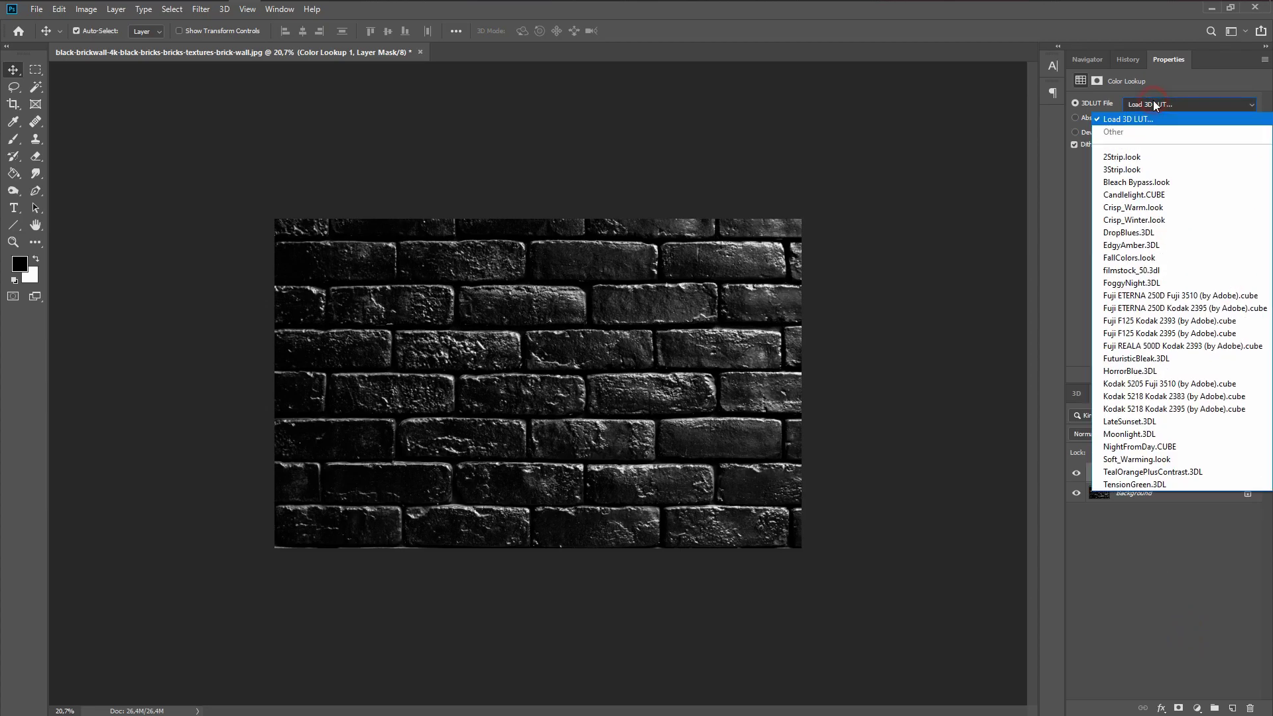
click(1143, 434)
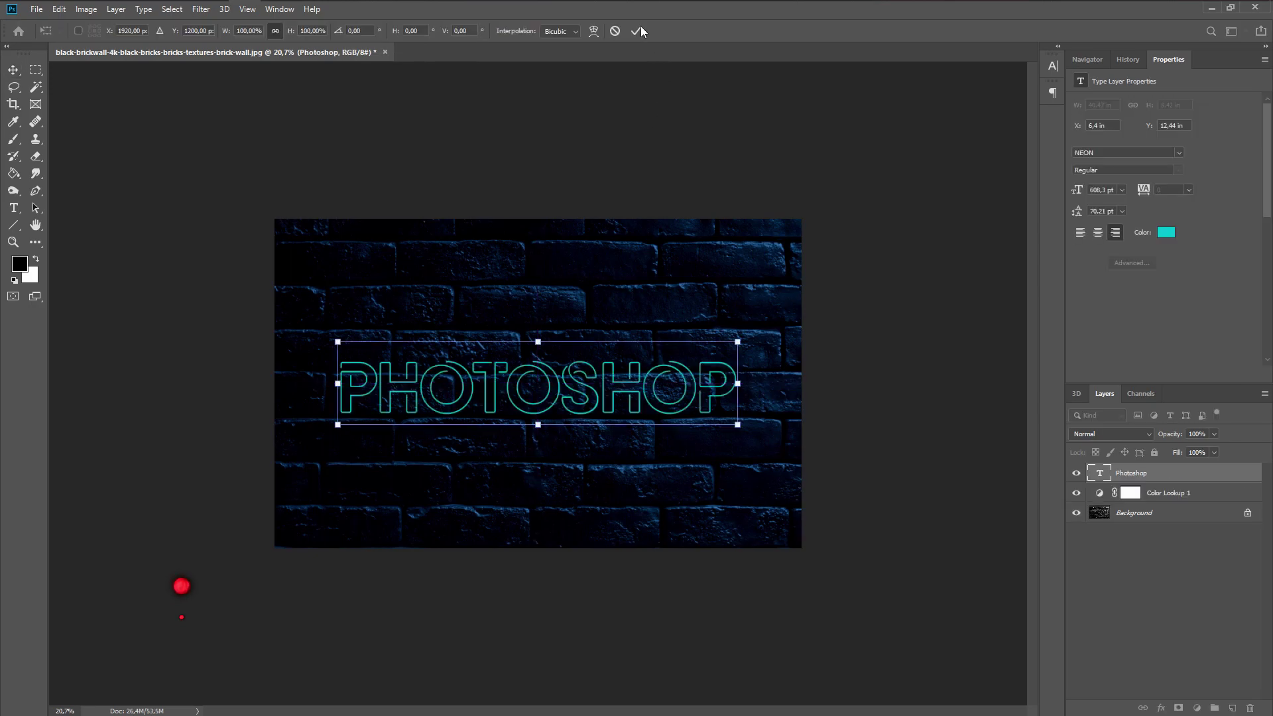
Step: Commit the text and give its layer an Outer Glow: Screen mode, 77% opacity, 32 px size
click(641, 30)
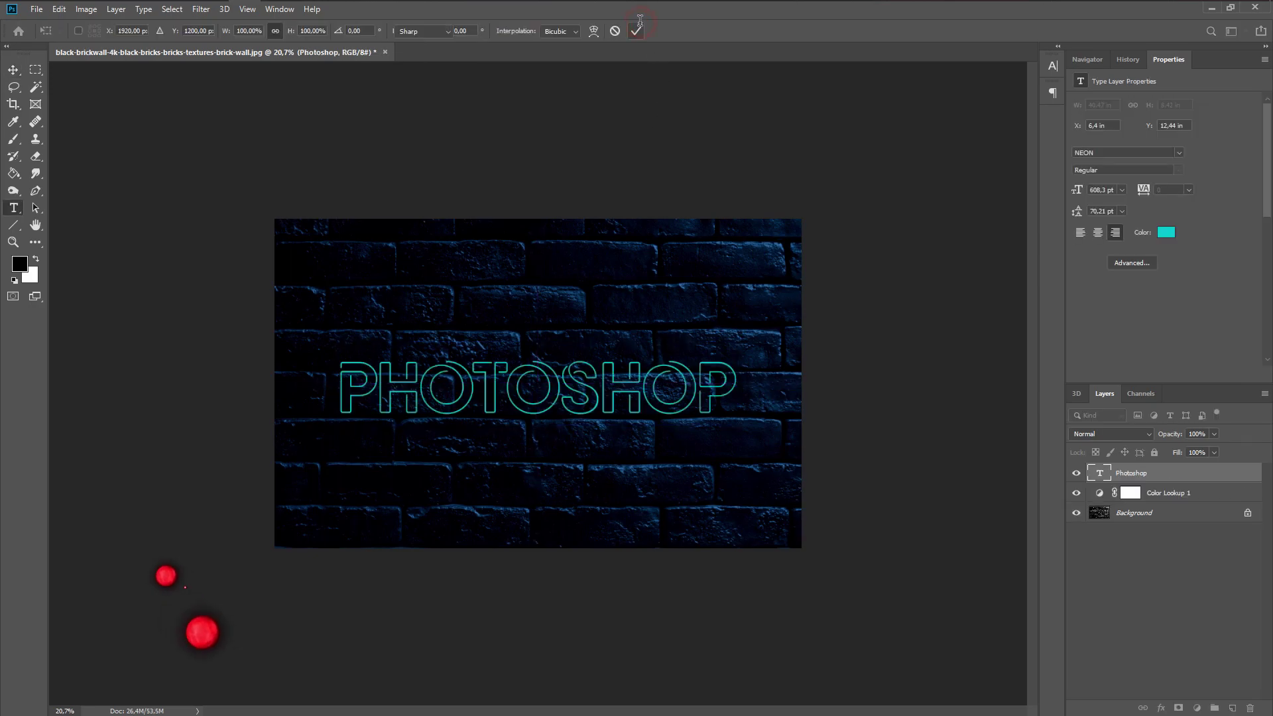
double_click(1217, 474)
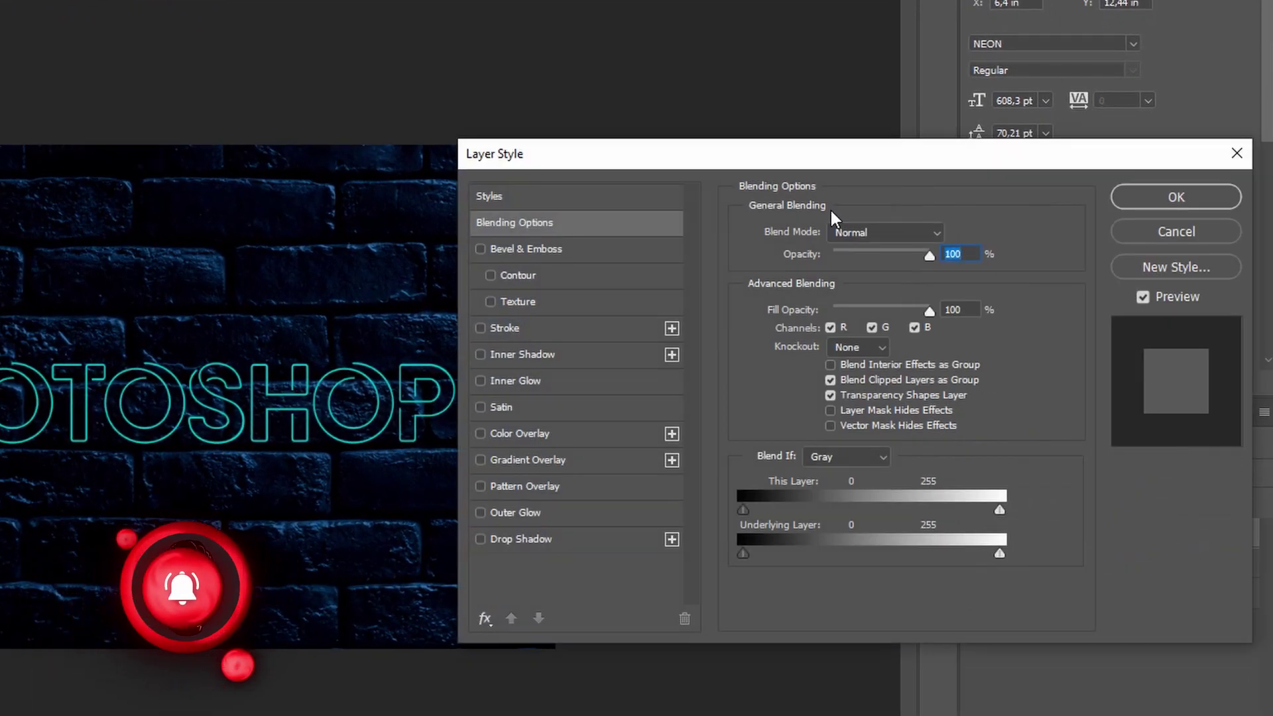
drag(746, 149, 793, 131)
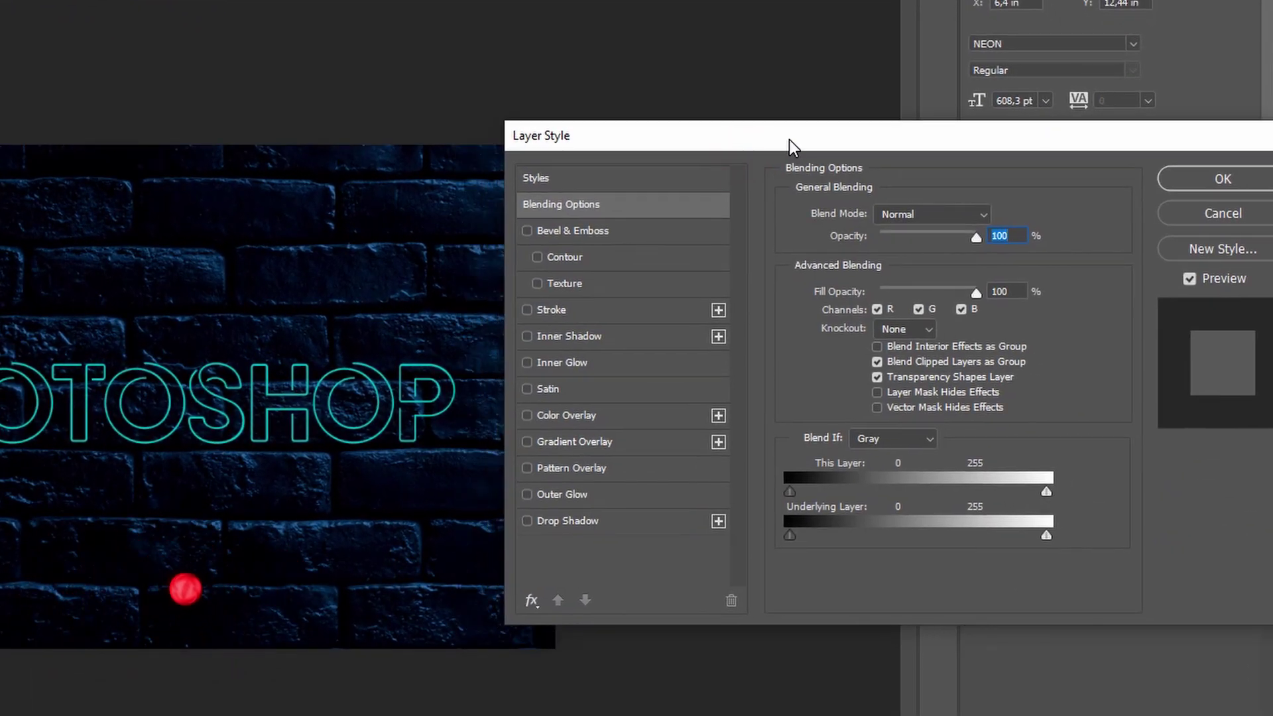
click(554, 495)
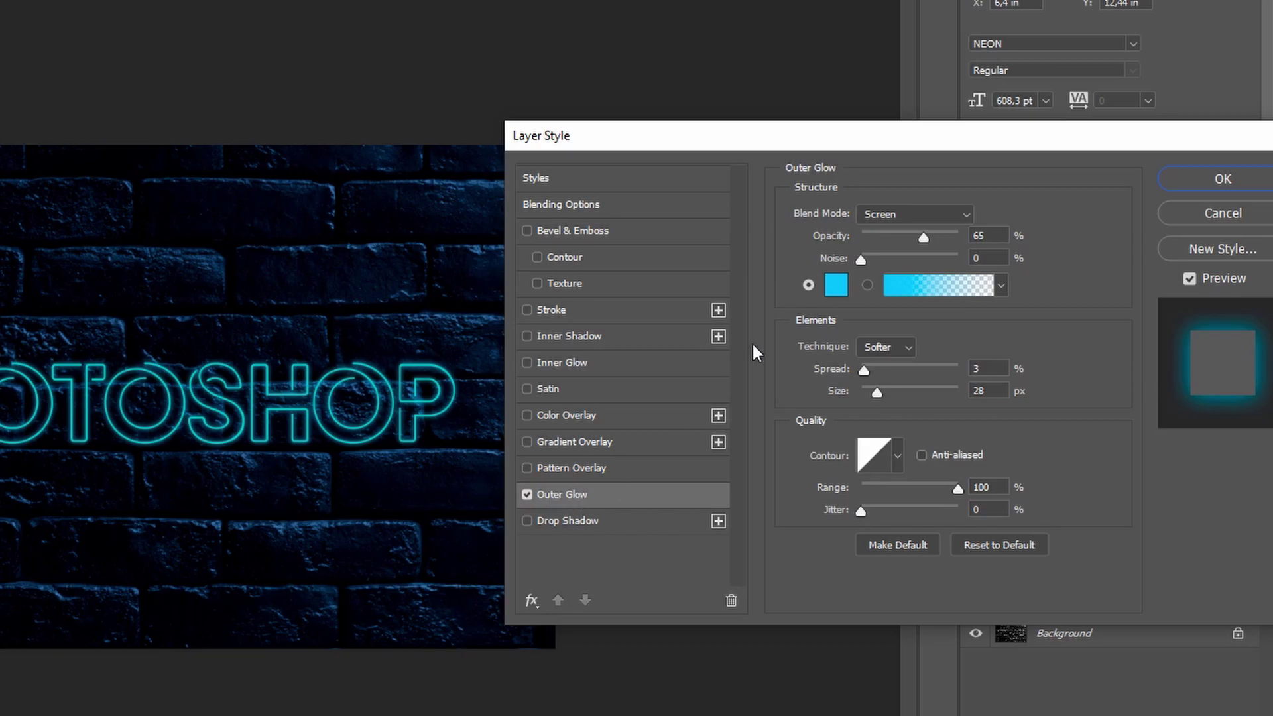
drag(924, 236, 936, 237)
click(906, 215)
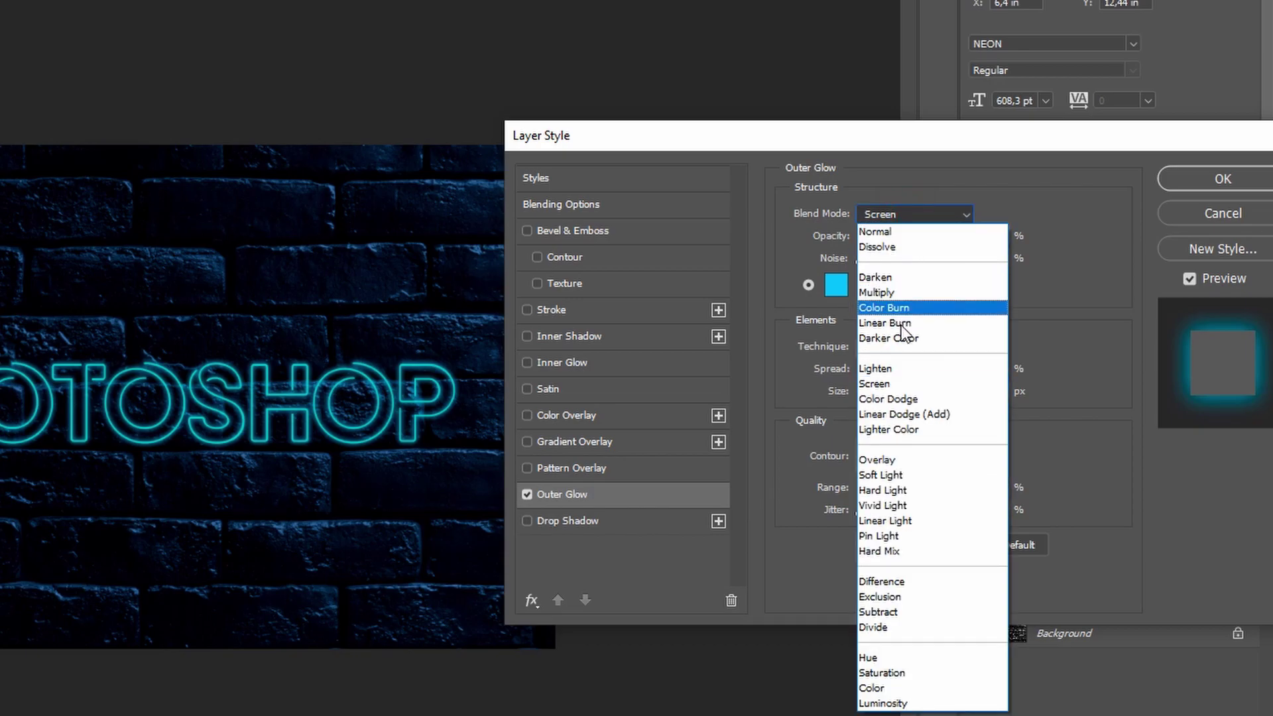
click(880, 384)
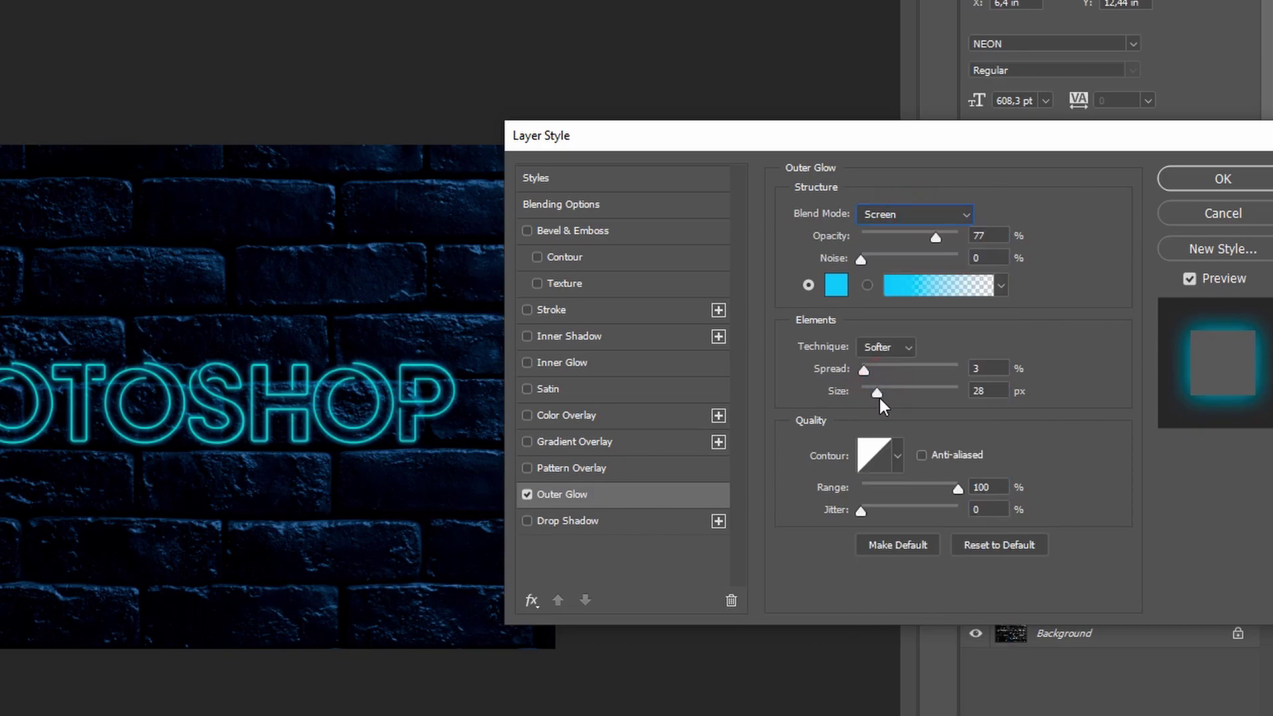
mouse_move(875, 391)
mouse_down()
mouse_move(895, 391)
mouse_move(880, 392)
mouse_up()
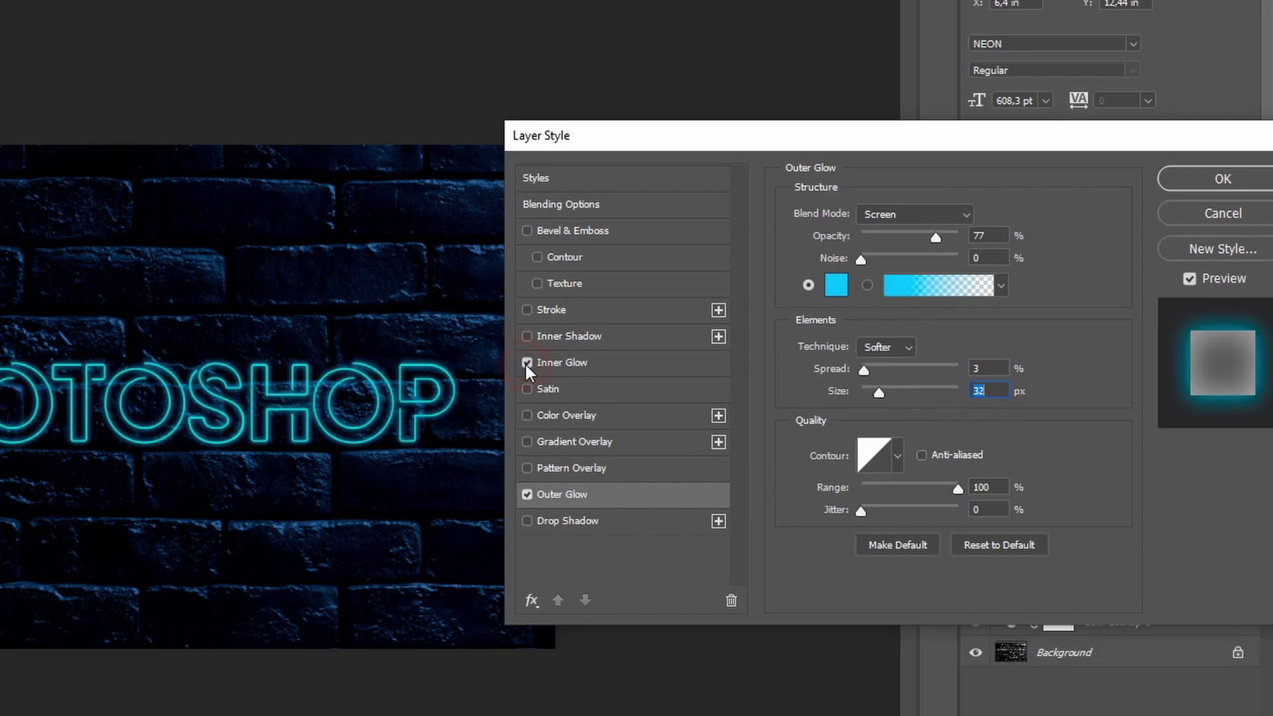
Step: Add an Inner Glow at Normal mode, 60% opacity and 60 px size, then apply the styles
click(614, 362)
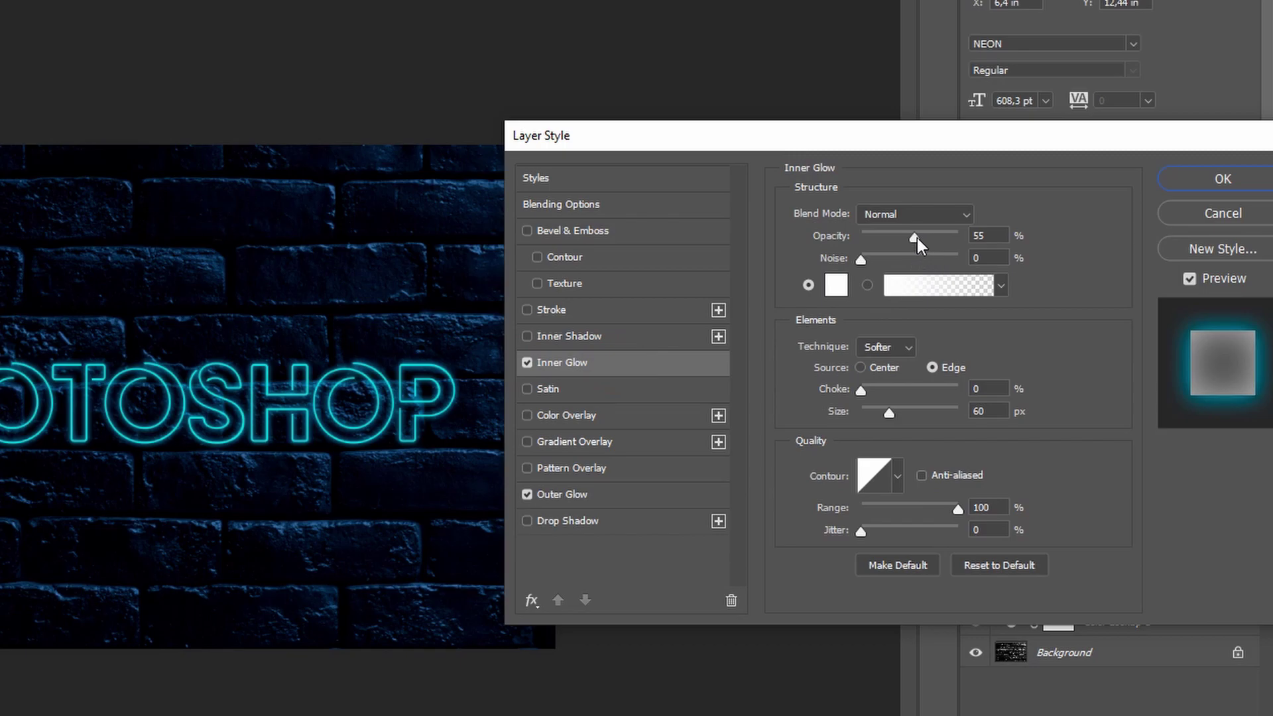
mouse_move(913, 237)
mouse_down()
mouse_move(803, 240)
mouse_move(923, 233)
mouse_up()
click(1222, 178)
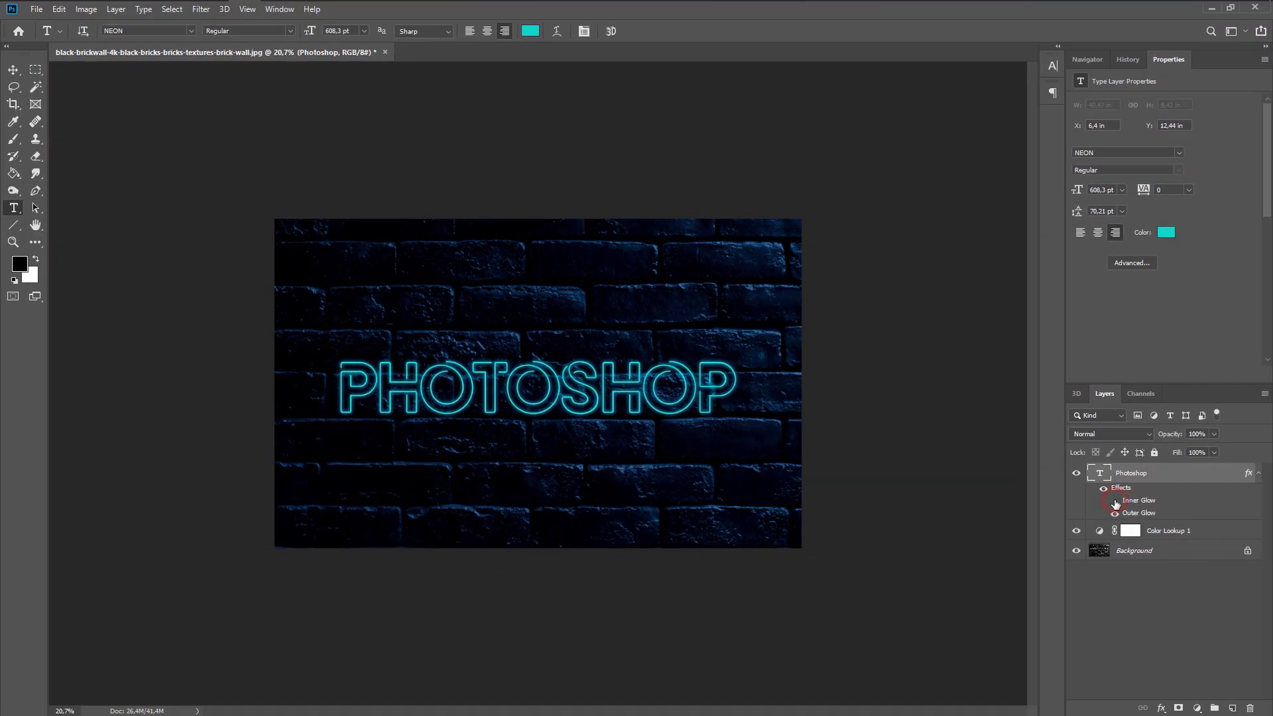
Step: Hide the inner glow effect and duplicate the Photoshop text layer
click(1115, 502)
click(1211, 479)
drag(1209, 479, 1232, 708)
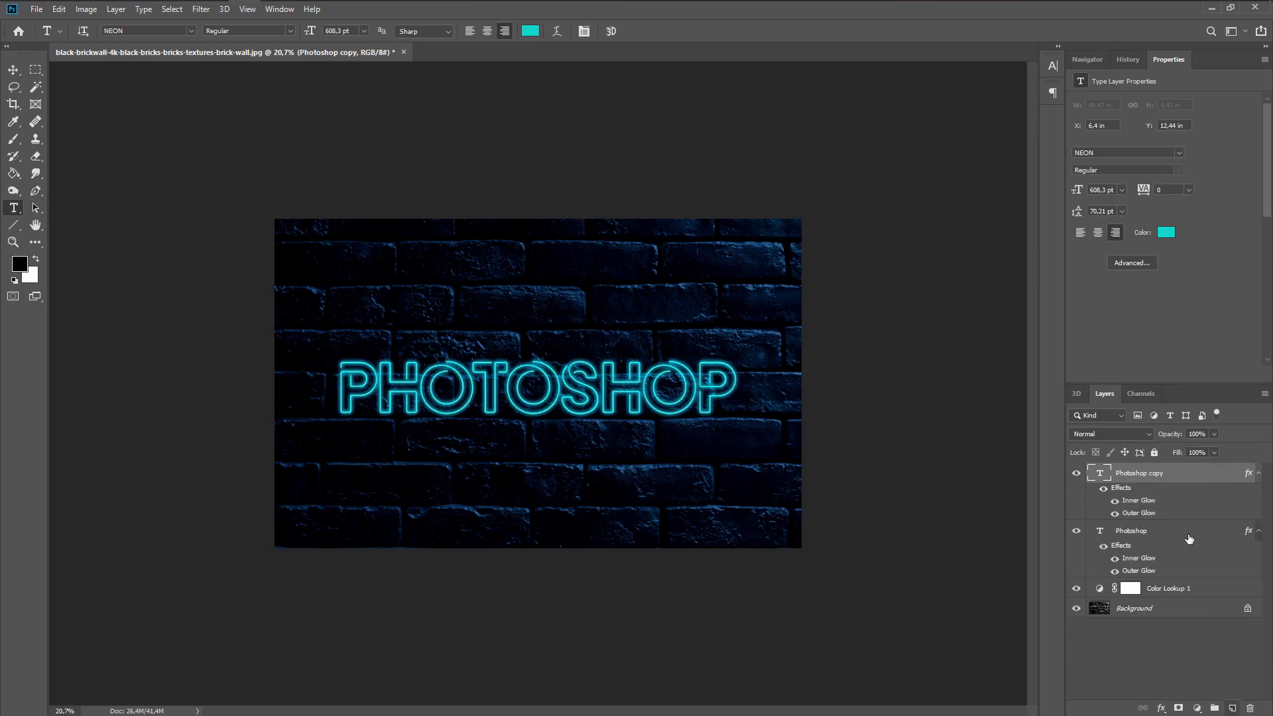
Step: Convert the Photoshop copy layer into a smart object
click(1204, 474)
right_click(1204, 476)
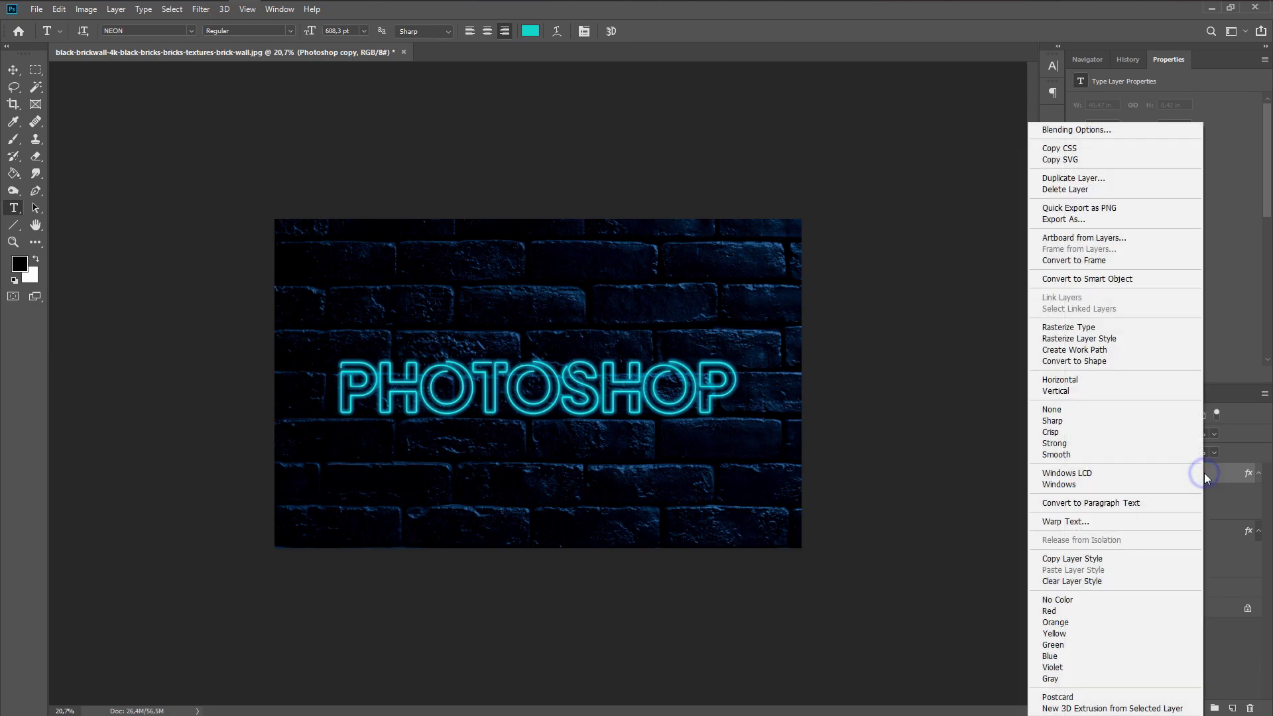
click(1102, 280)
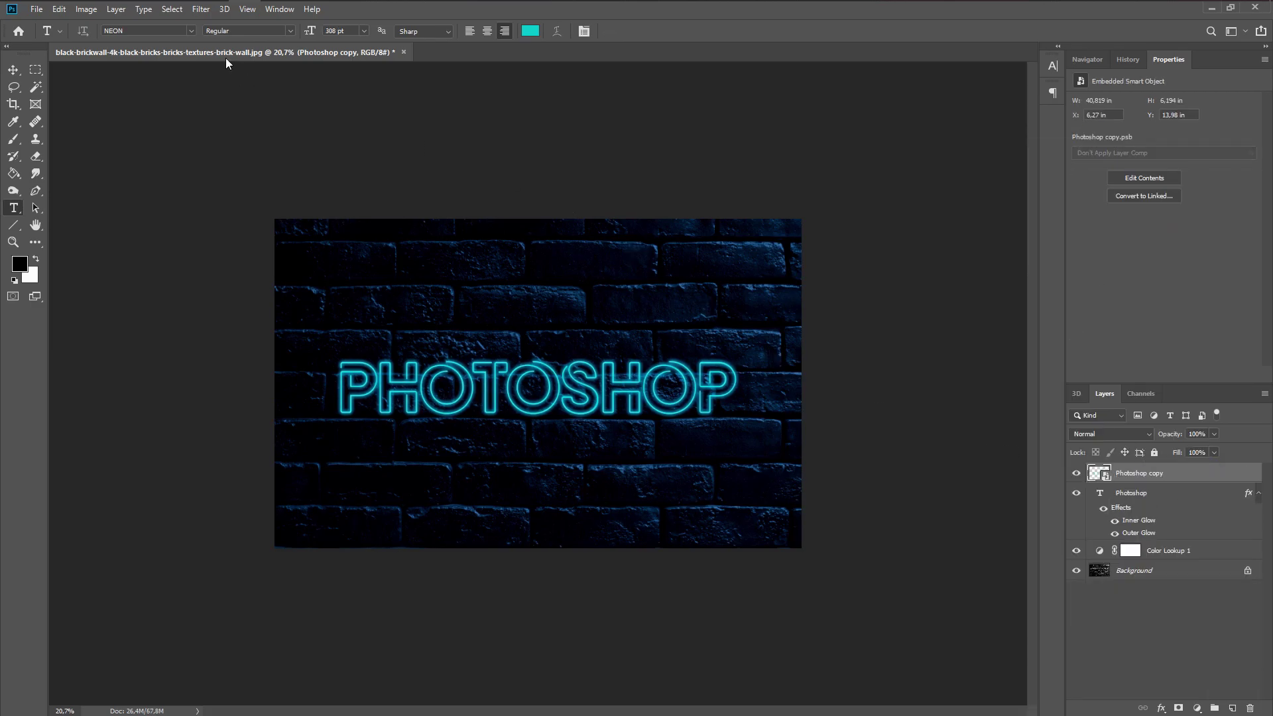
Step: Apply a 10-pixel Gaussian Blur smart filter to the Photoshop copy smart object
click(174, 9)
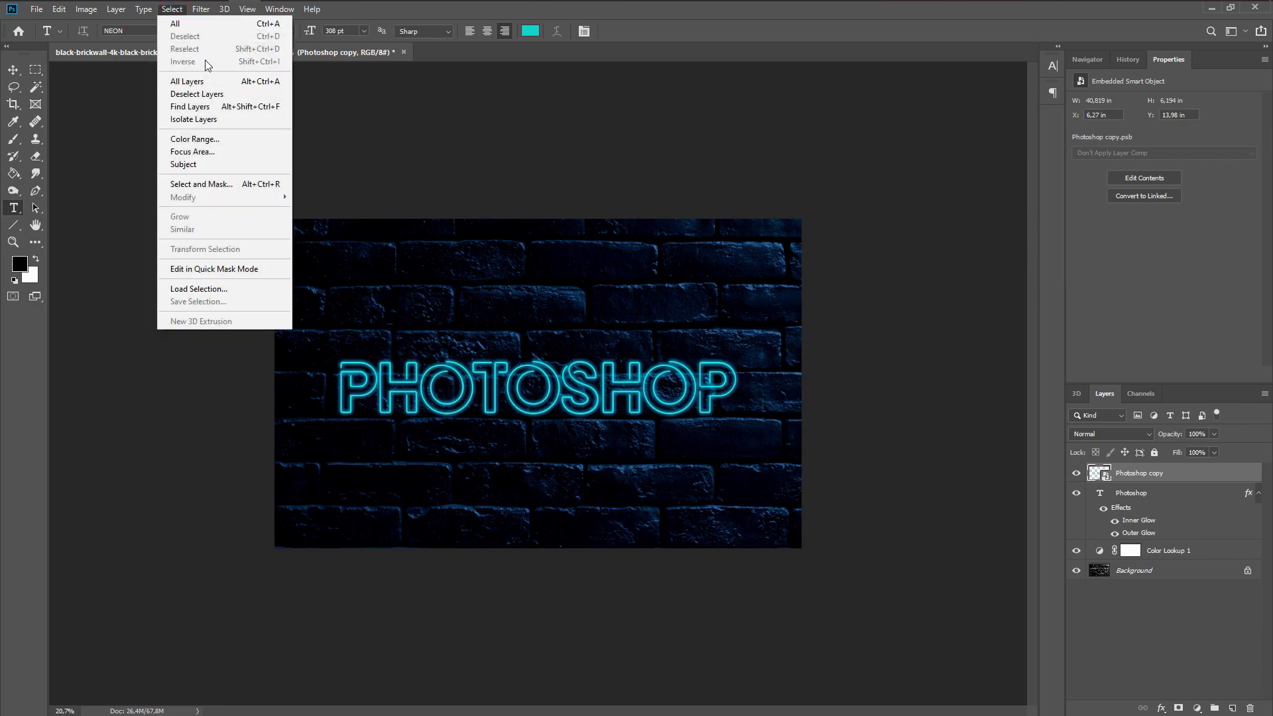
click(201, 10)
mouse_move(264, 161)
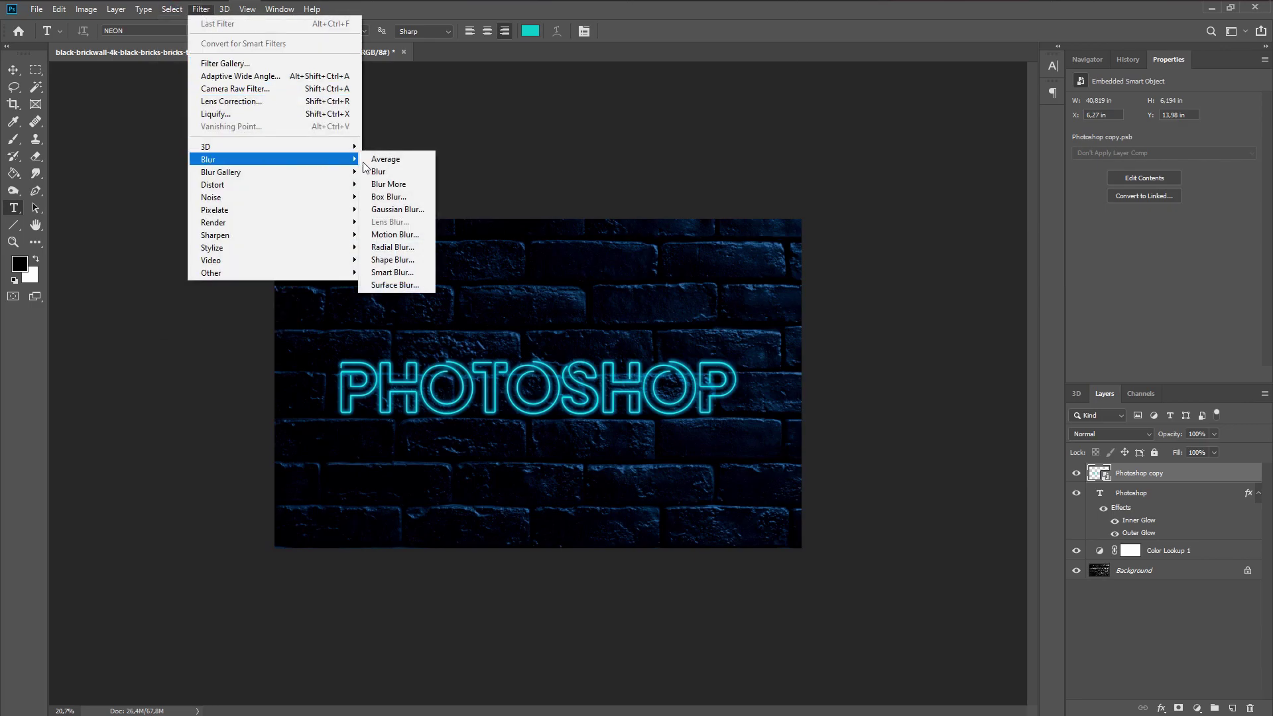
click(396, 209)
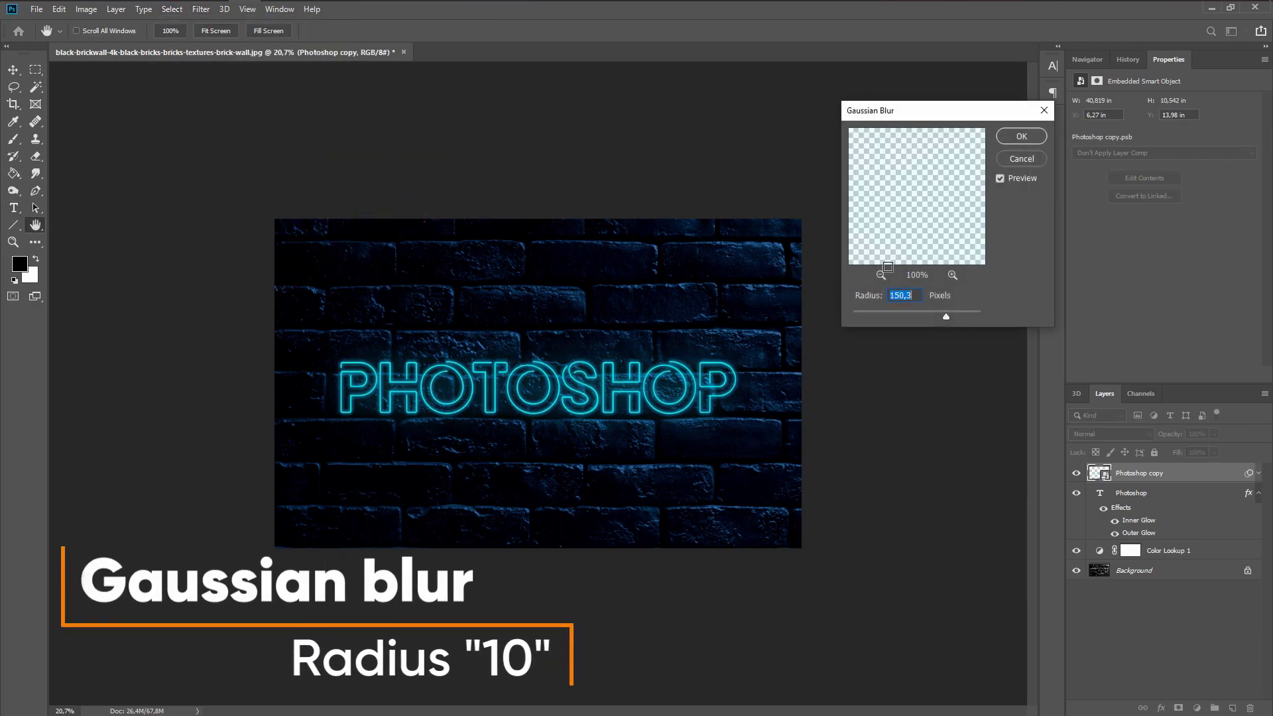
click(881, 316)
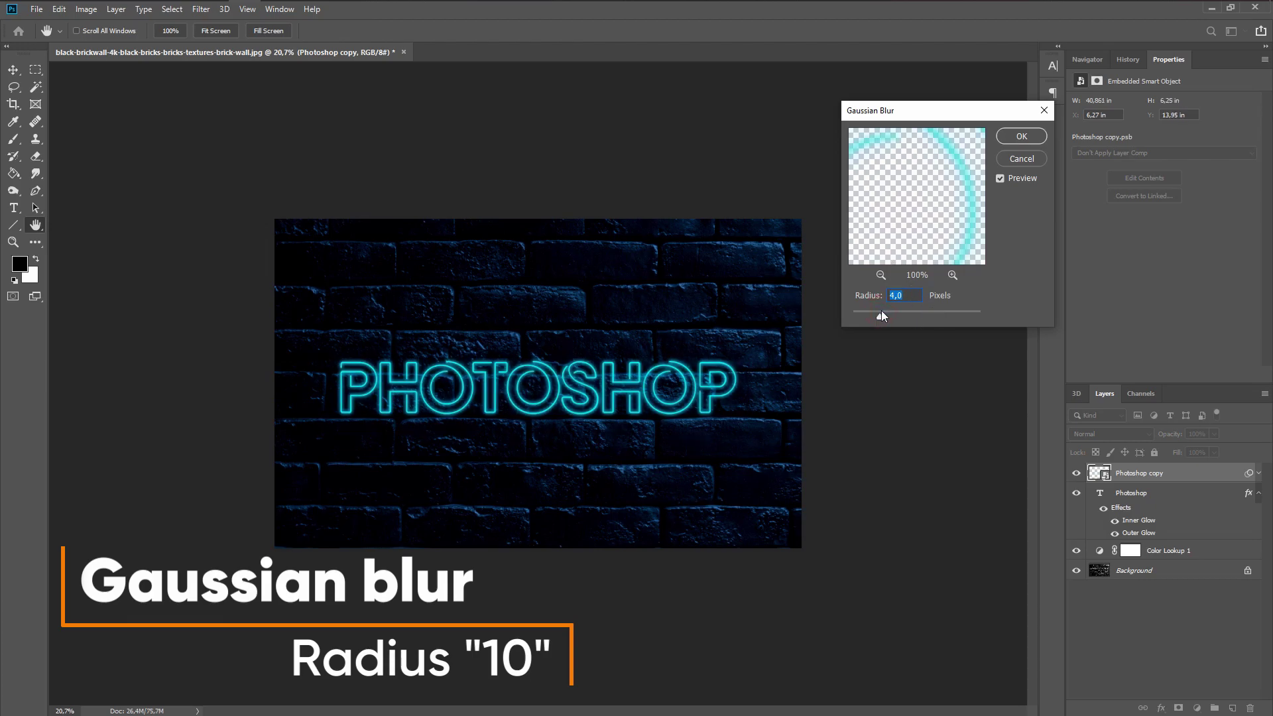
drag(886, 317, 893, 319)
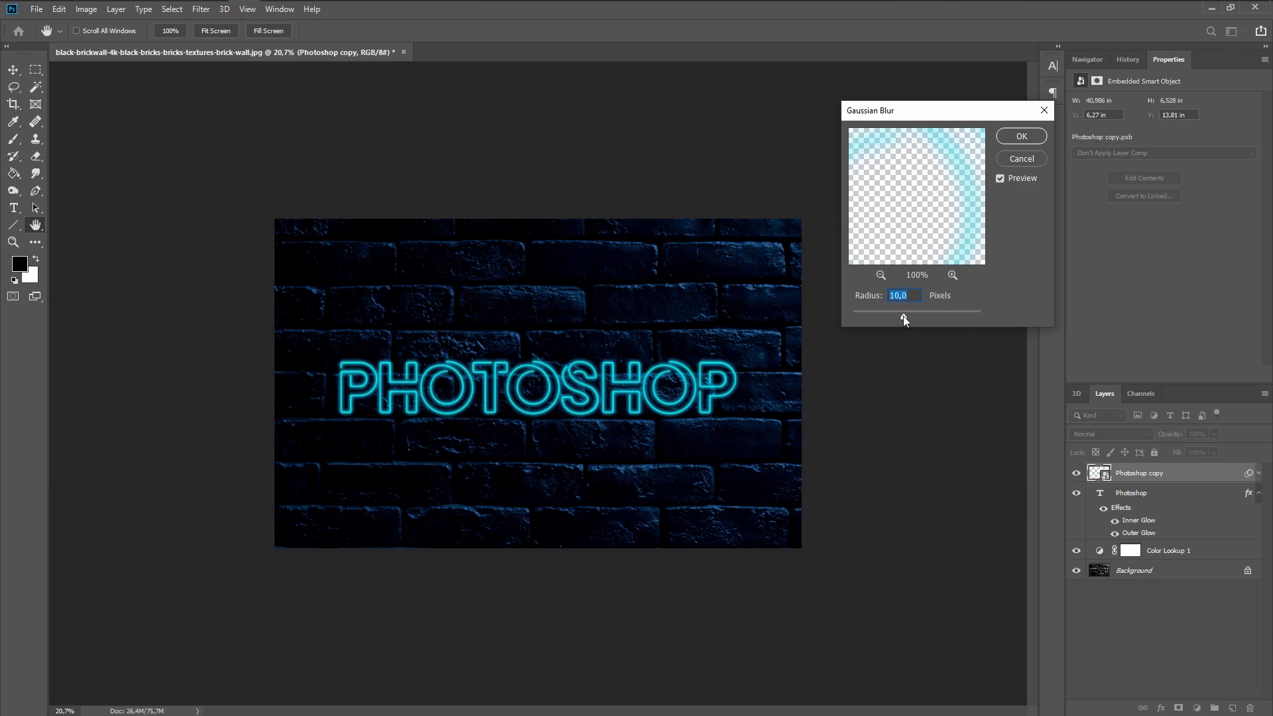
click(1021, 136)
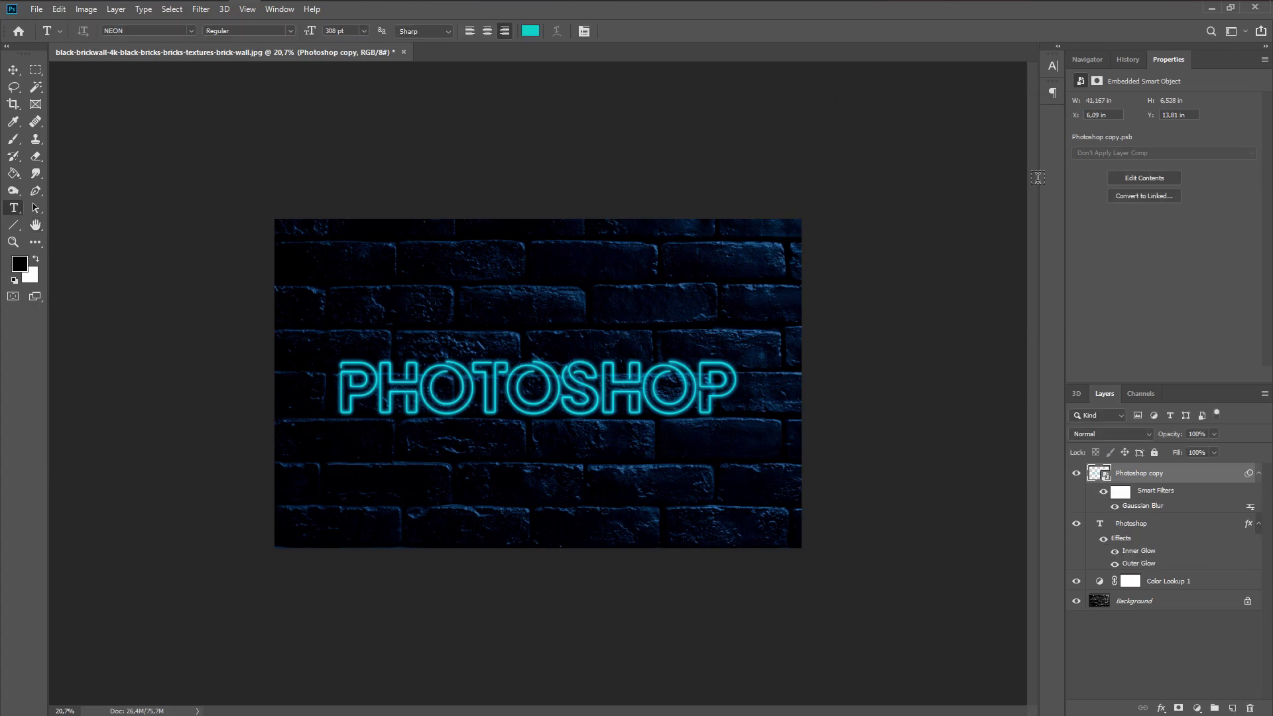
Step: Duplicate Photoshop copy and raise Photoshop copy 2's Gaussian Blur radius to about 84.1 px
drag(1180, 472, 1230, 707)
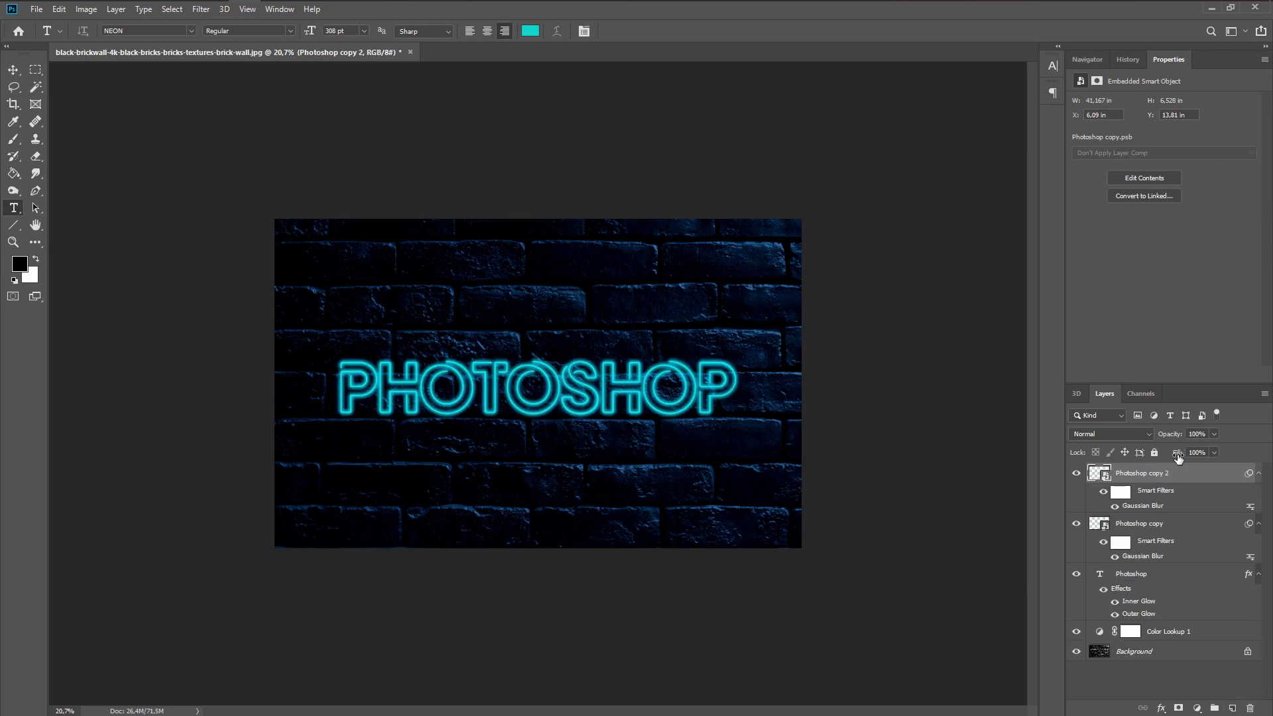
double_click(1208, 507)
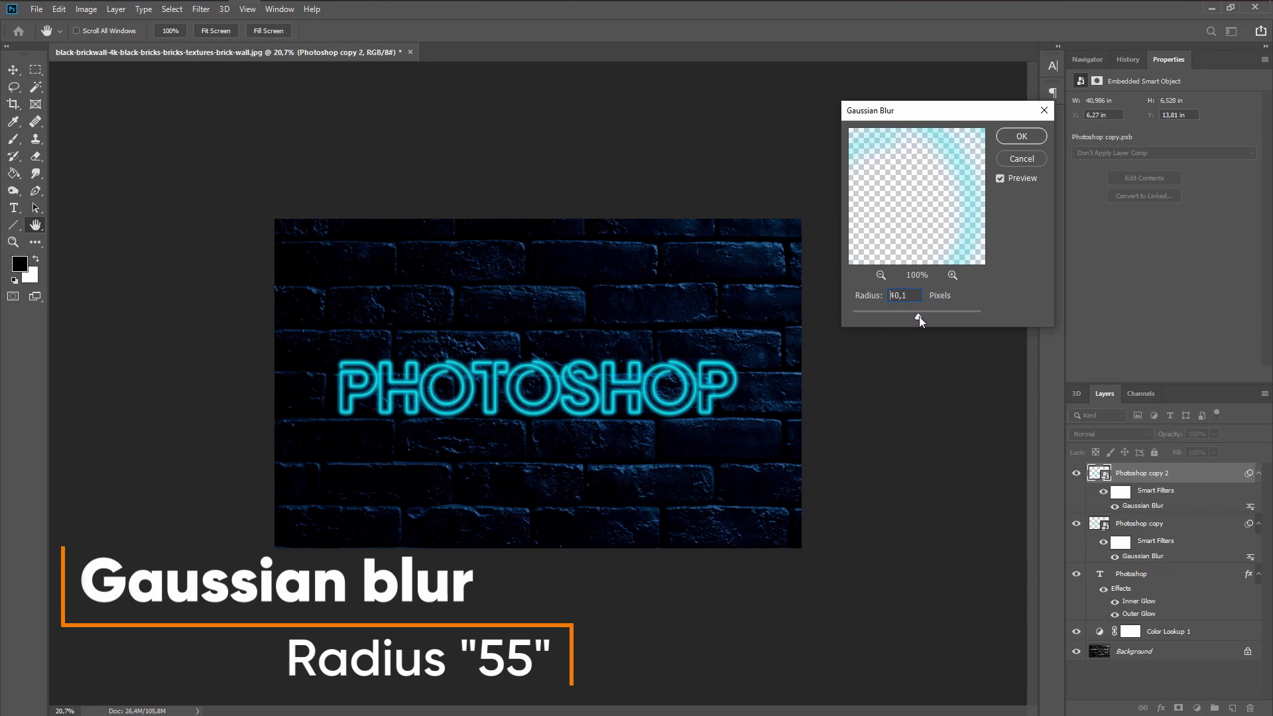
drag(923, 317, 924, 316)
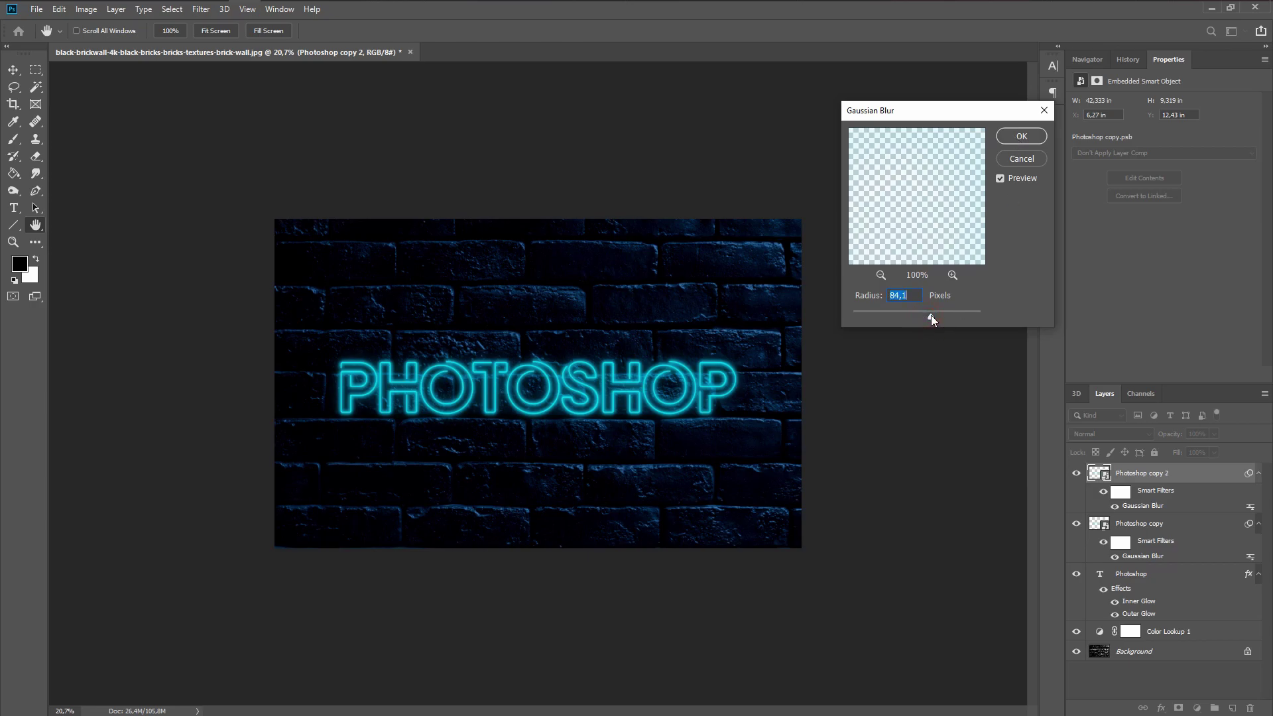
Step: Confirm the 84 px blur, then make Photoshop copy 3 with its blur raised to about 150 px
click(1017, 137)
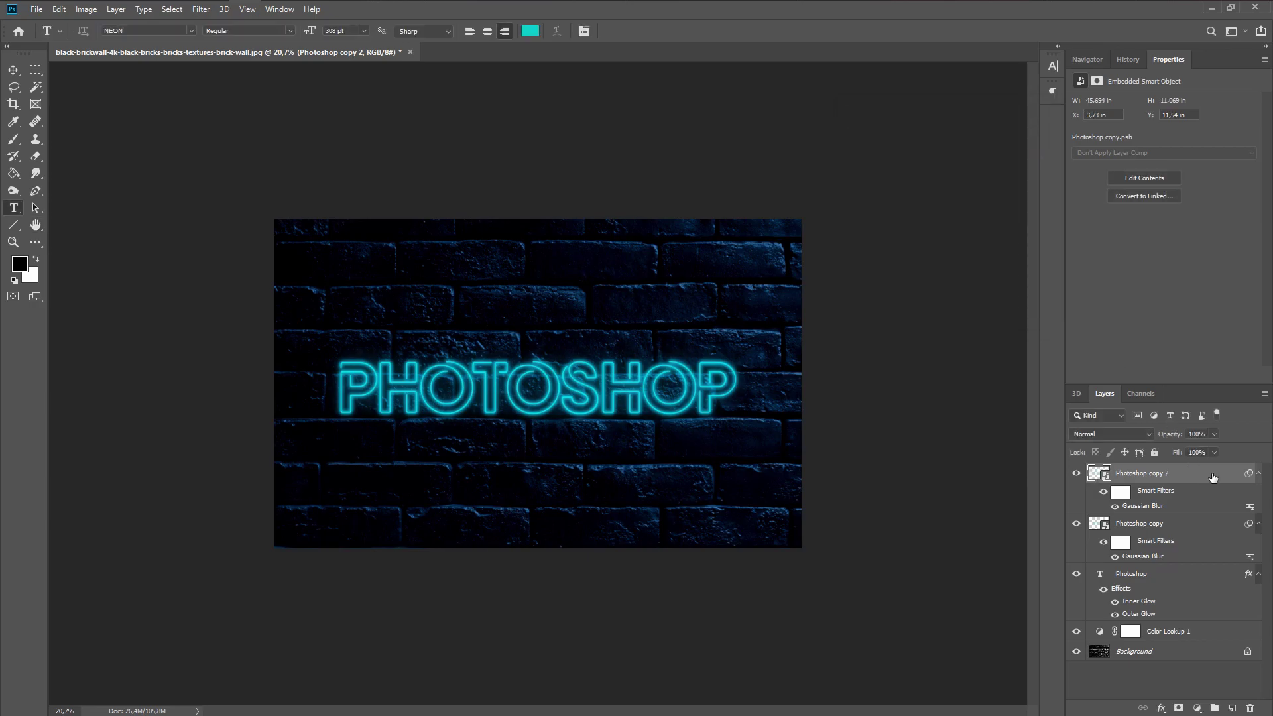
drag(1213, 477, 1232, 708)
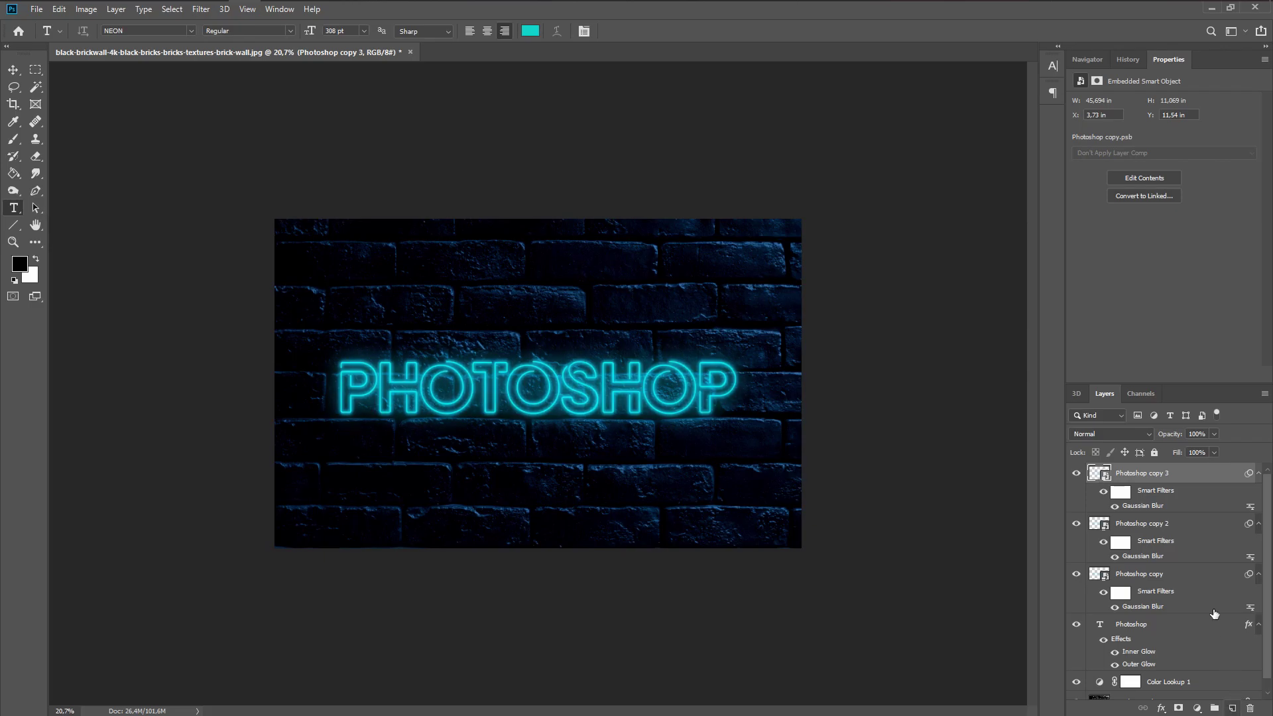
double_click(1171, 508)
drag(931, 318, 946, 319)
click(1021, 136)
Step: Set the Photoshop copy 2 layer's blend mode to Soft Light
click(1149, 524)
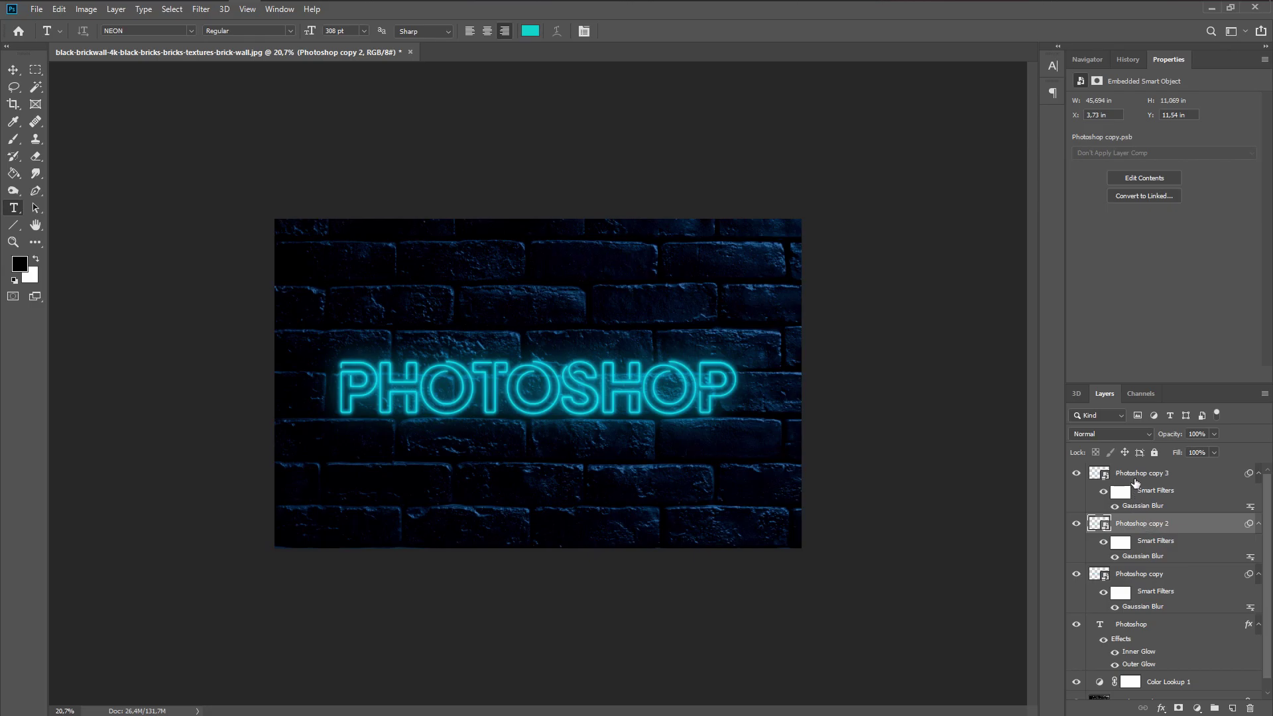
click(1127, 435)
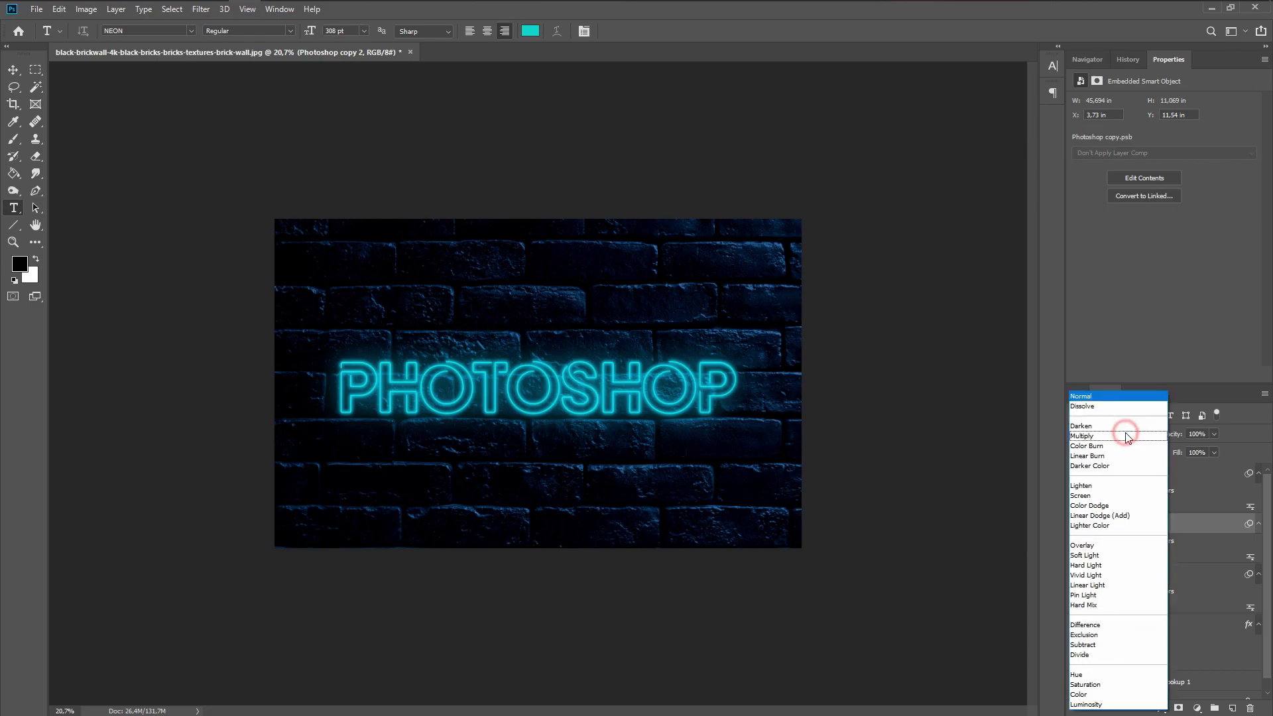
click(1083, 556)
Step: Hide the three blurred copies to compare the glow, show them again, and select Photoshop copy 3
click(1076, 523)
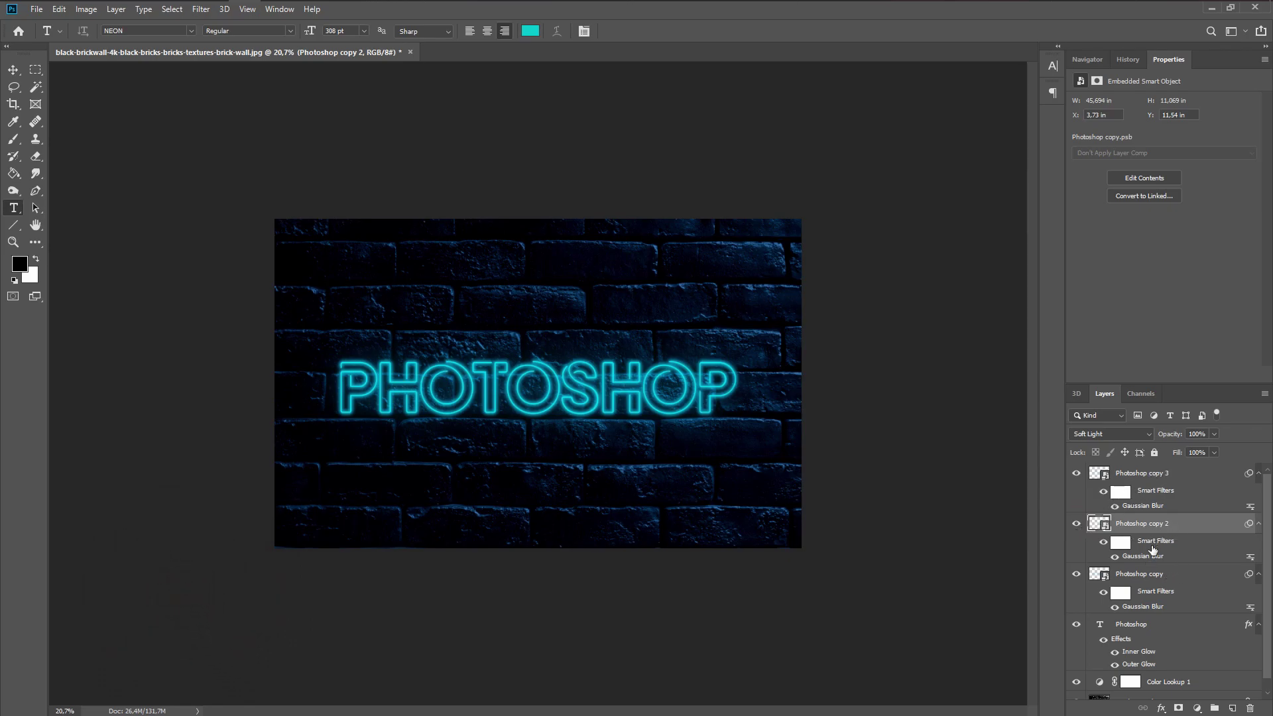
scroll(1152, 553, down, 1)
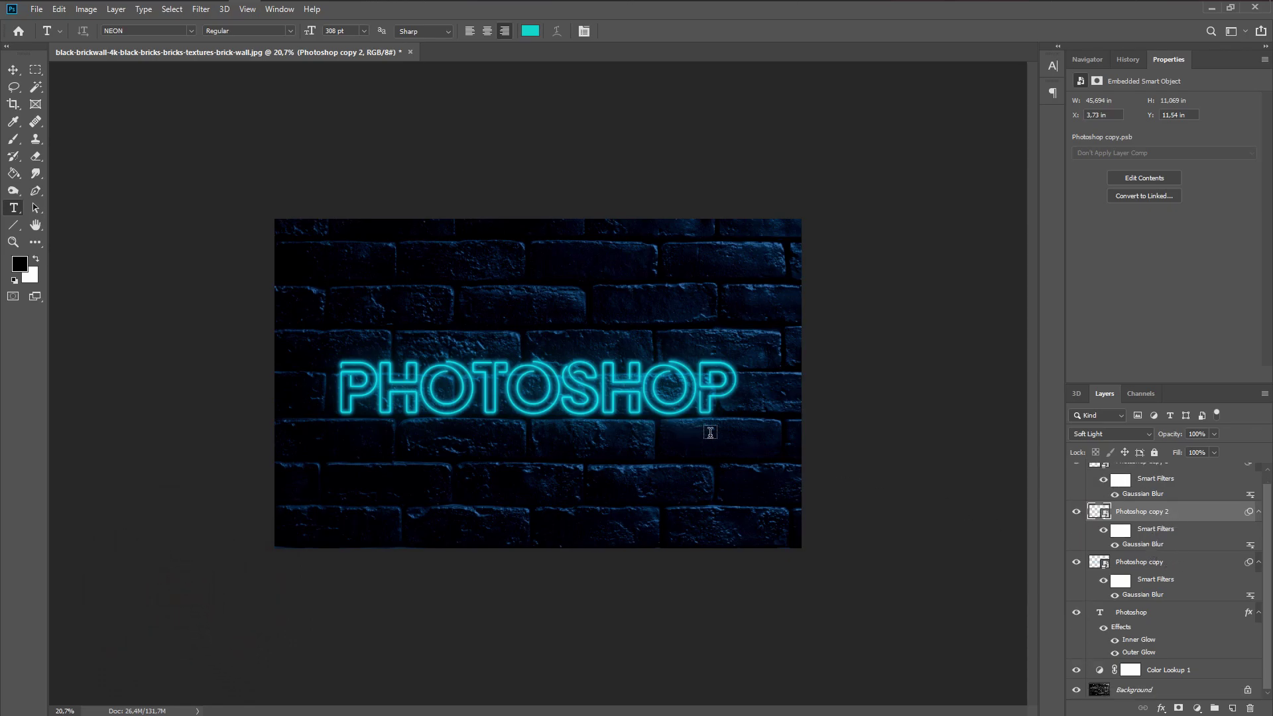
scroll(1112, 583, up, 1)
click(1076, 473)
click(1076, 523)
click(1076, 574)
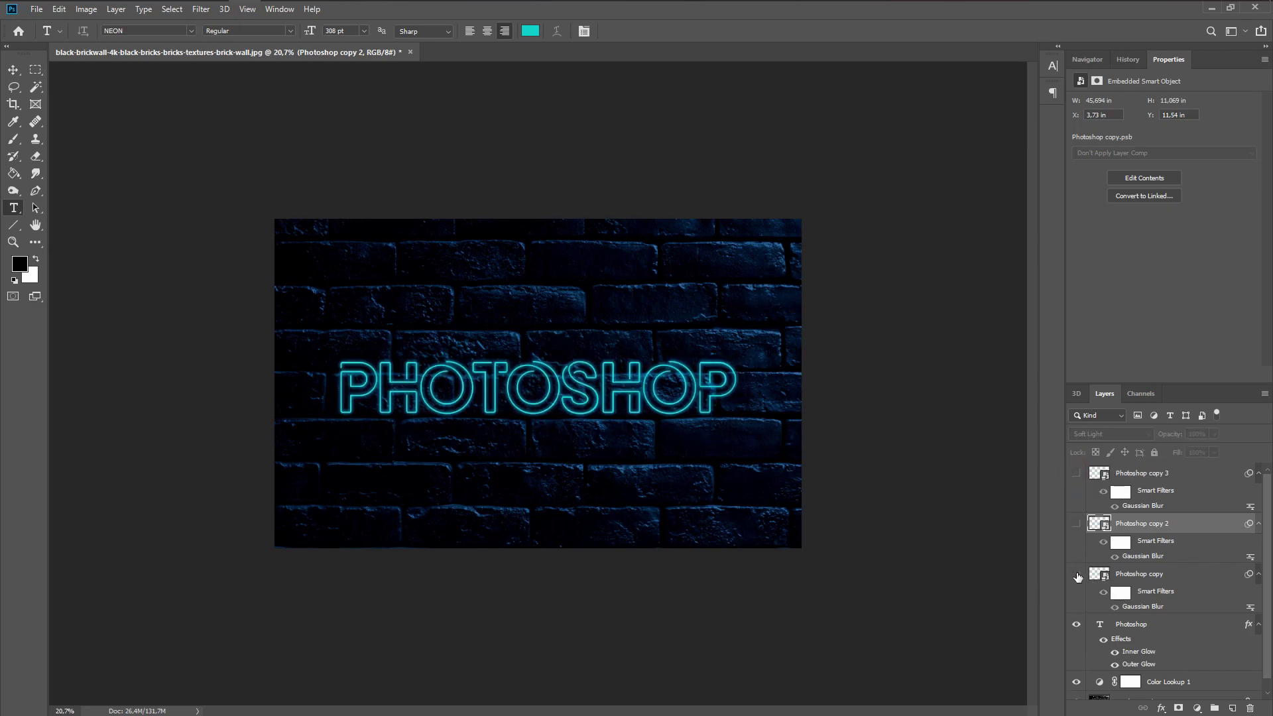
click(1076, 574)
click(1075, 473)
click(1075, 523)
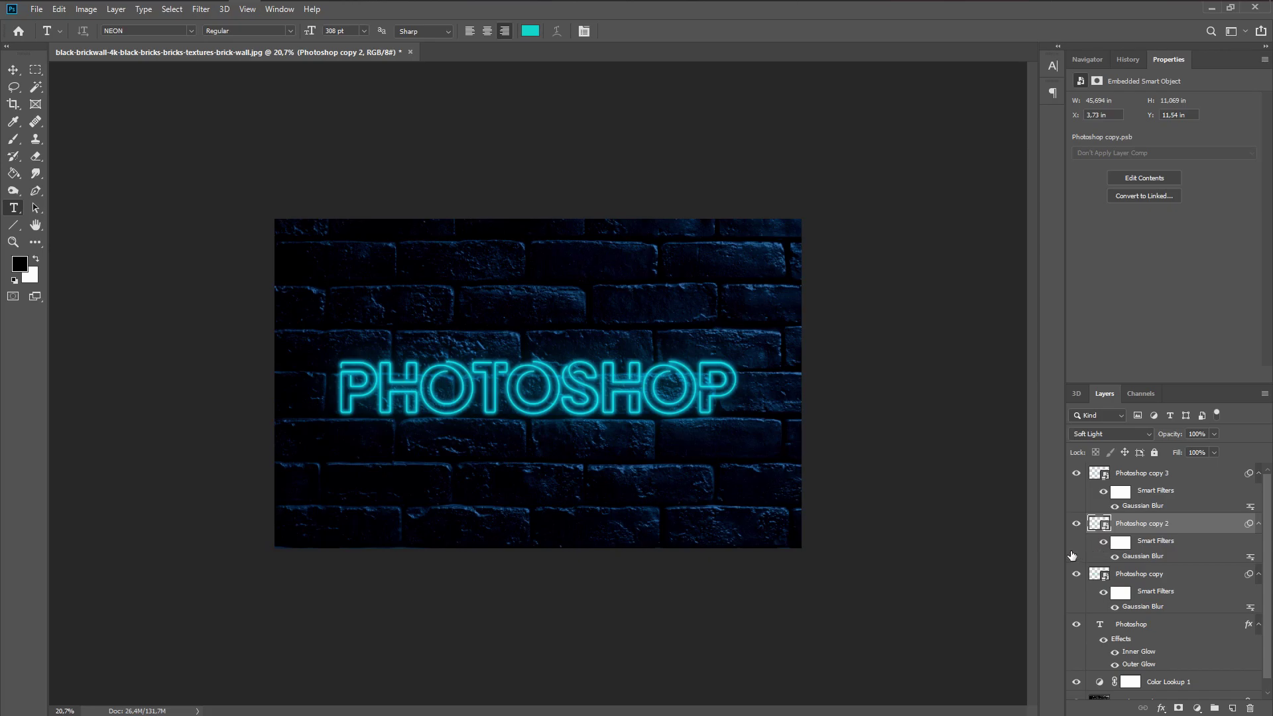
click(1151, 478)
Step: Select the four PHOTOSHOP text layers, group them, and rename the group 'Neon text'
shift+click(1149, 629)
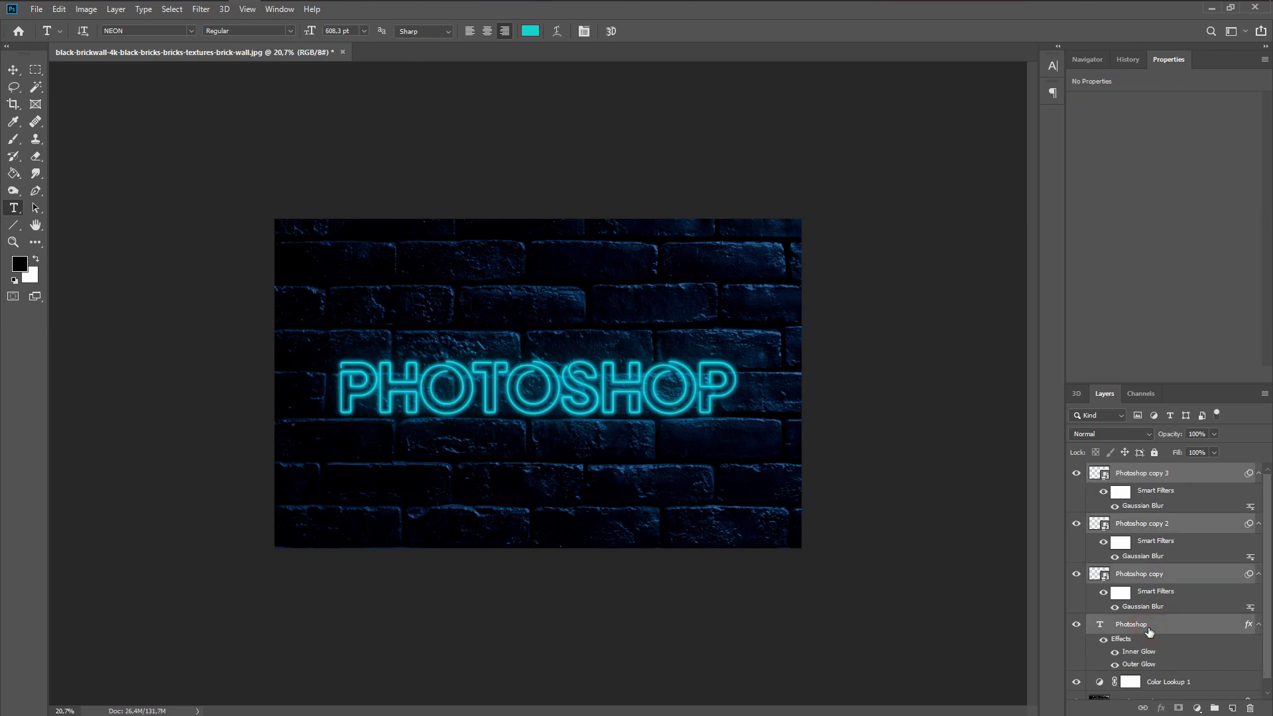
drag(1162, 628, 1217, 710)
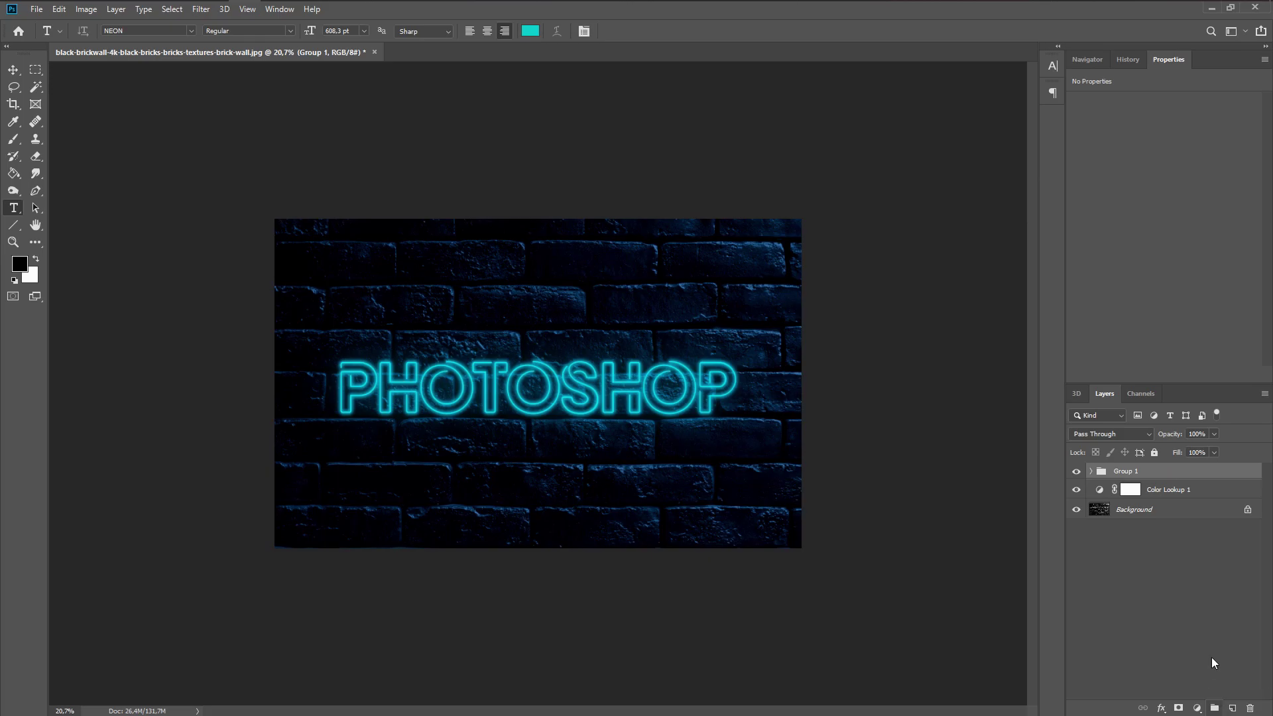
double_click(1129, 472)
text(Neon text)
key(Return)
click(1148, 472)
click(1172, 604)
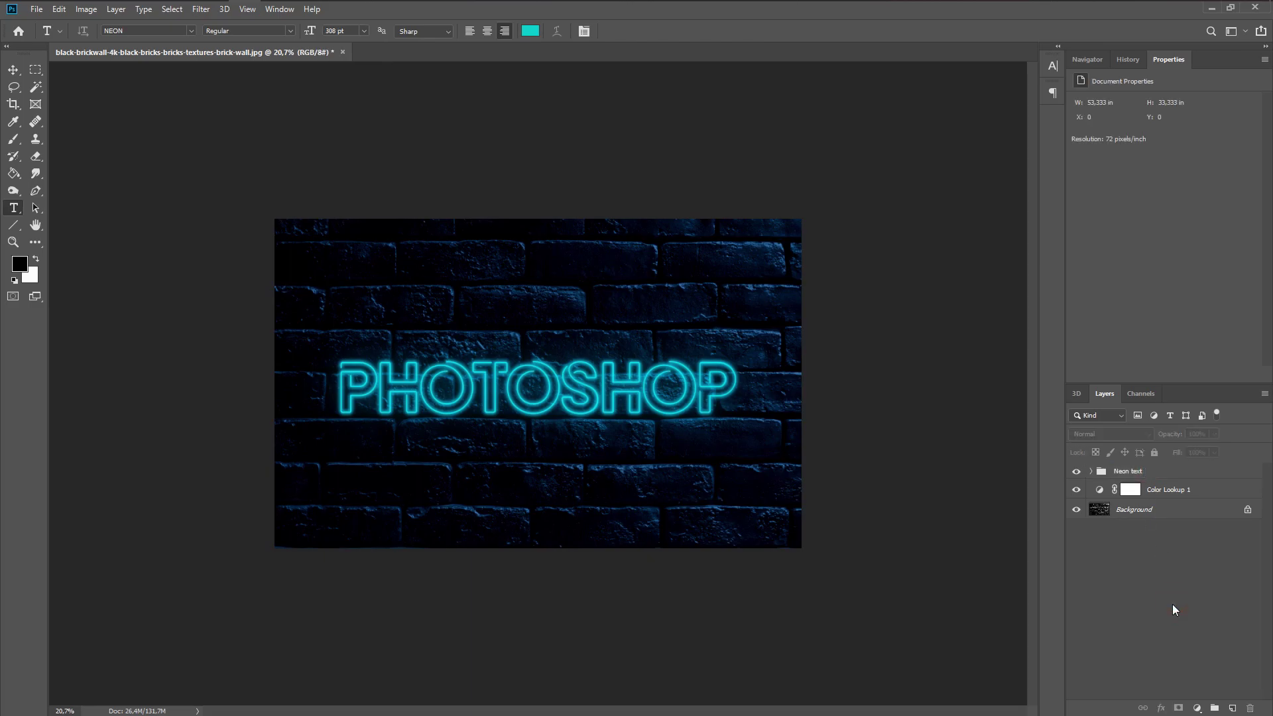
Step: Add a Solid Color fill layer in pure red (ff0000)
click(1196, 708)
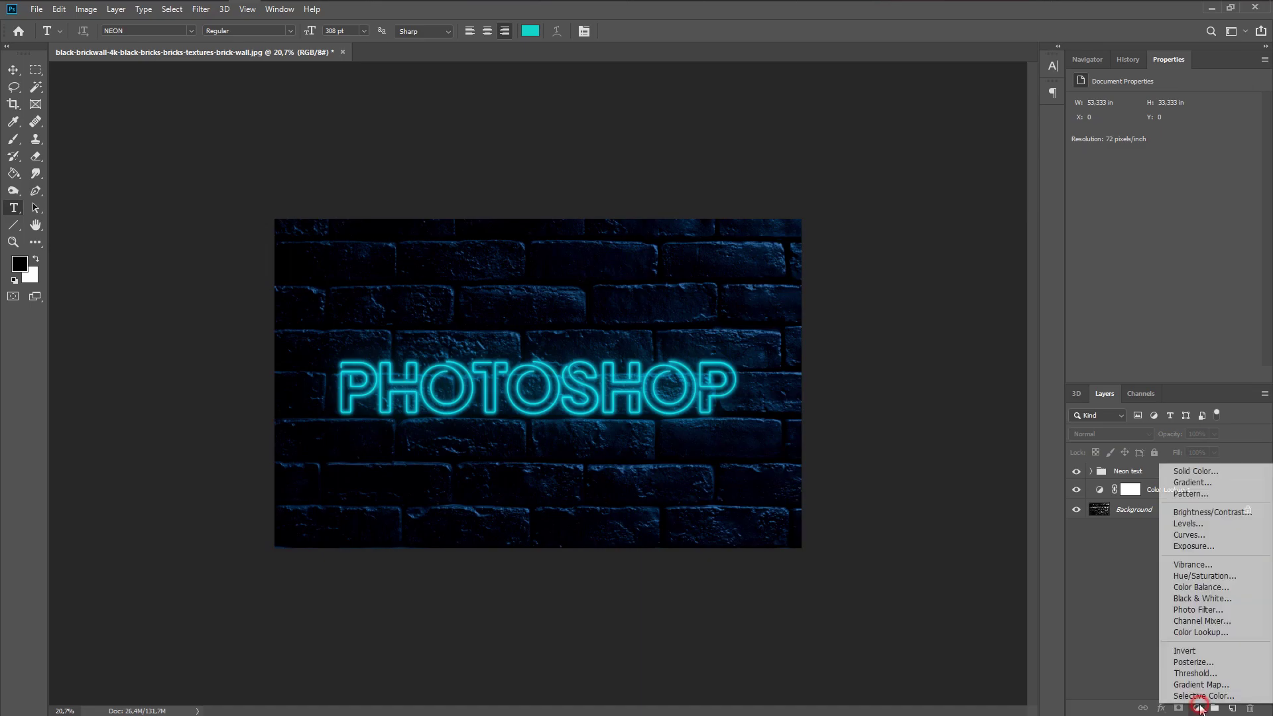
click(1197, 470)
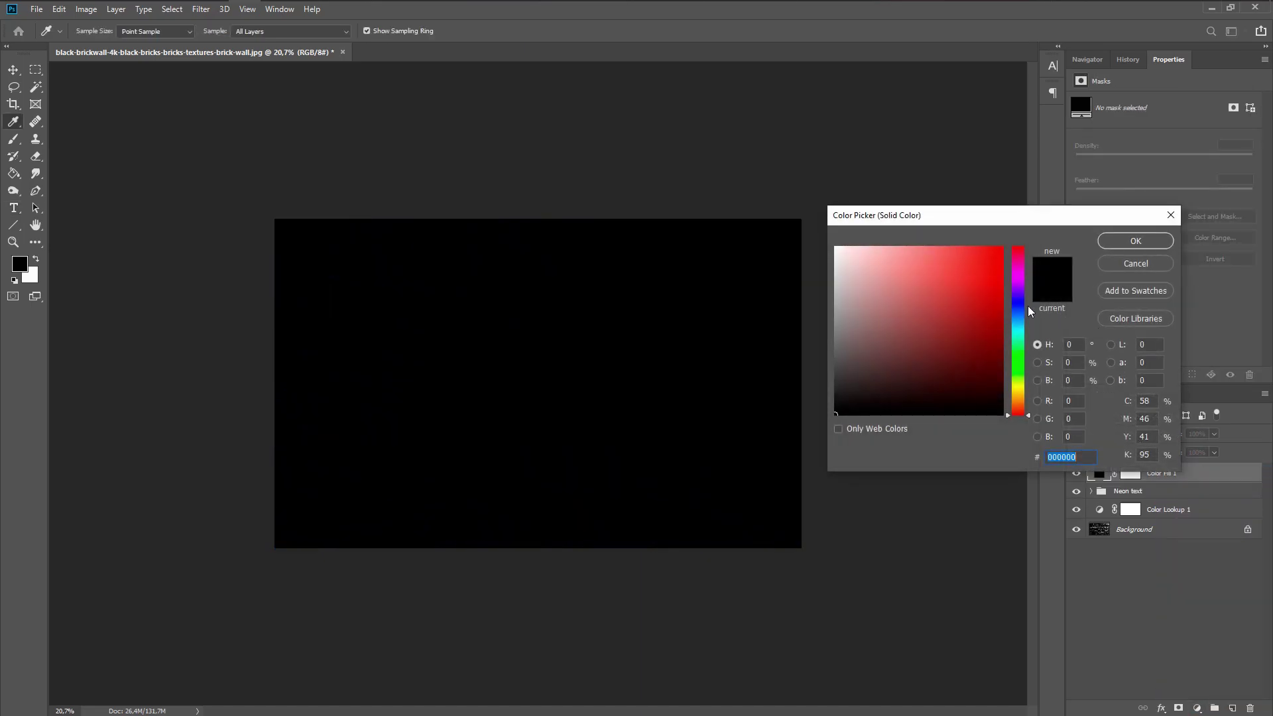
drag(973, 290, 1003, 247)
click(1118, 240)
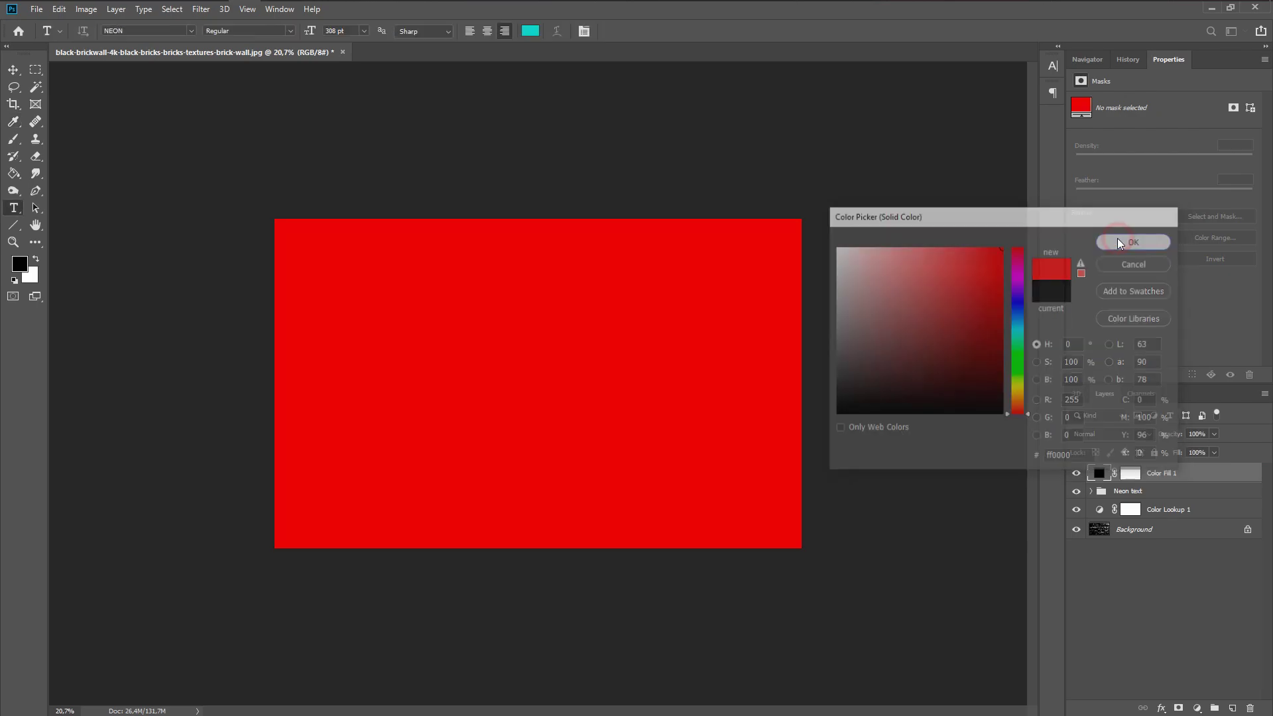
Step: Set Color Fill 1 to Color blend mode and clip it to the Neon text group
click(1132, 440)
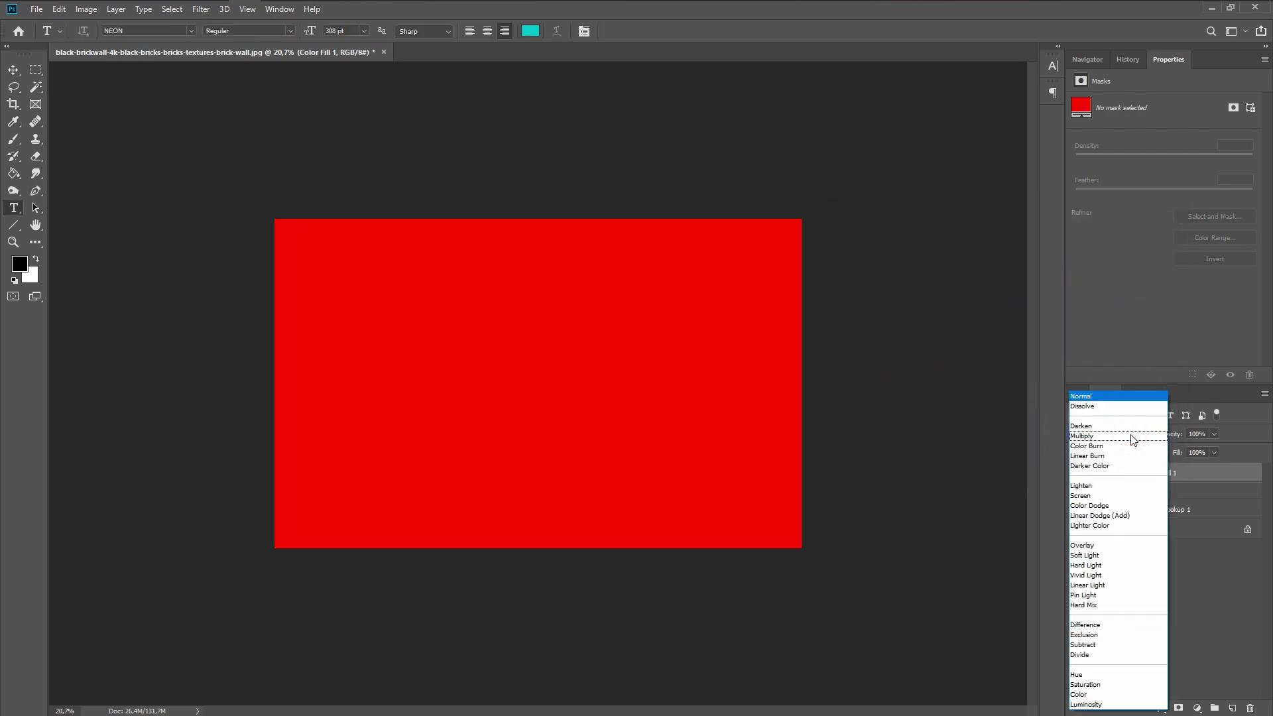
click(1084, 694)
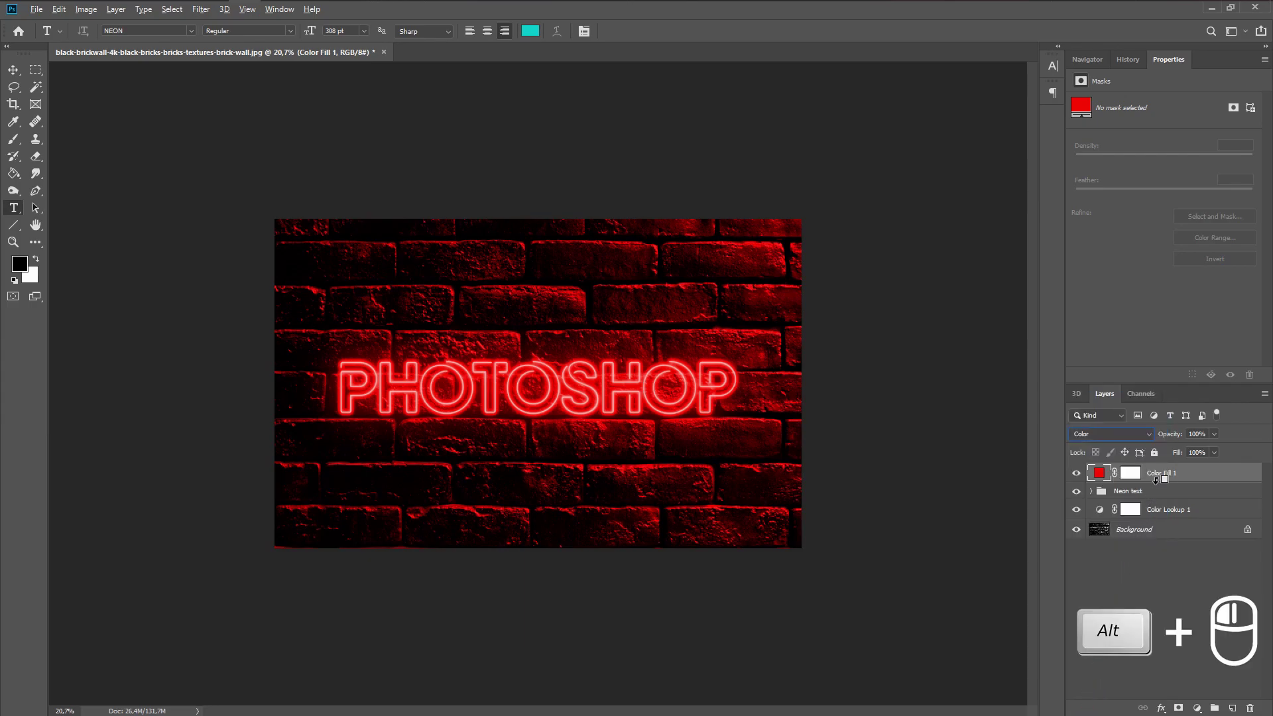
alt+click(1155, 482)
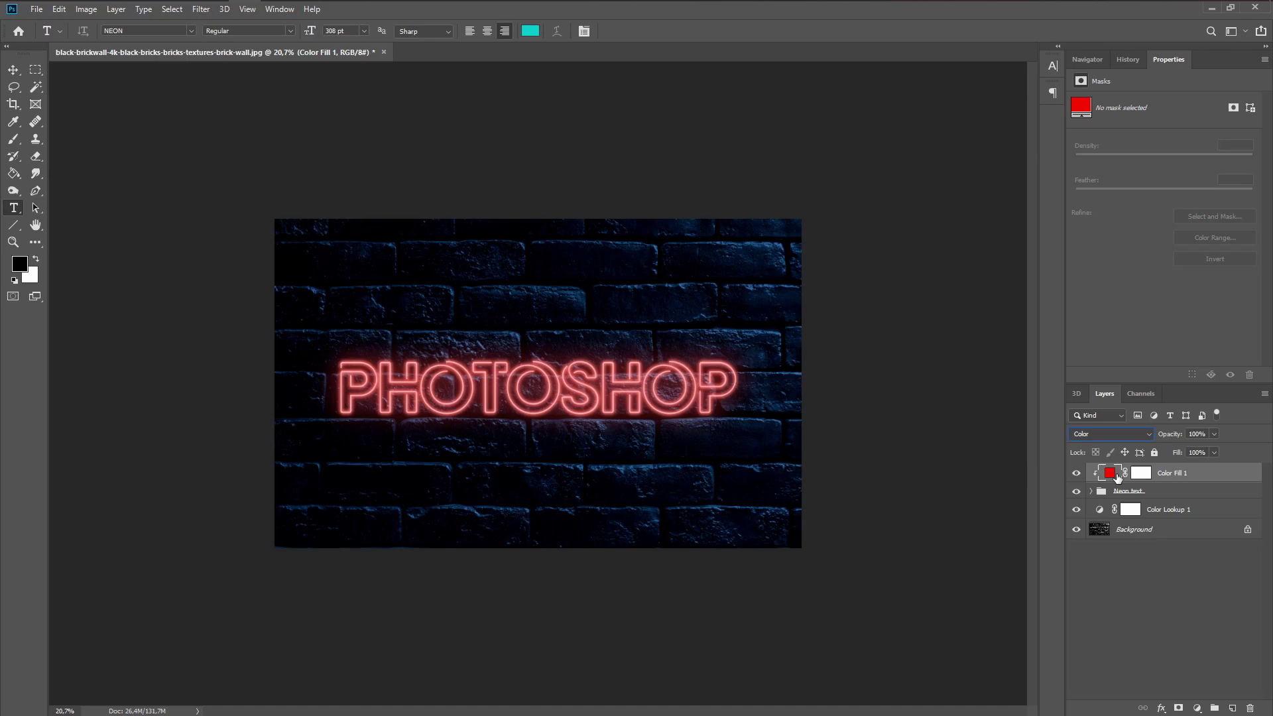
Step: Preview several hues in Color Fill 1's picker, then settle on violet-blue #1200ff
double_click(1110, 473)
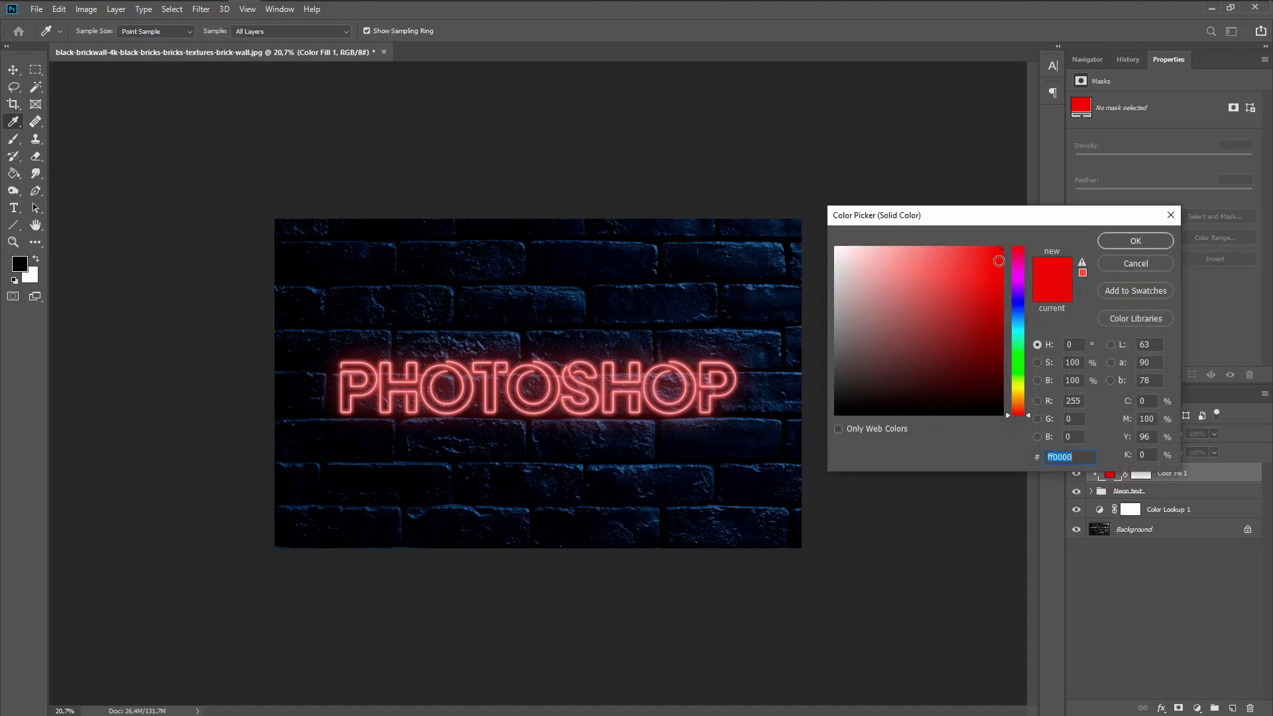
click(1019, 284)
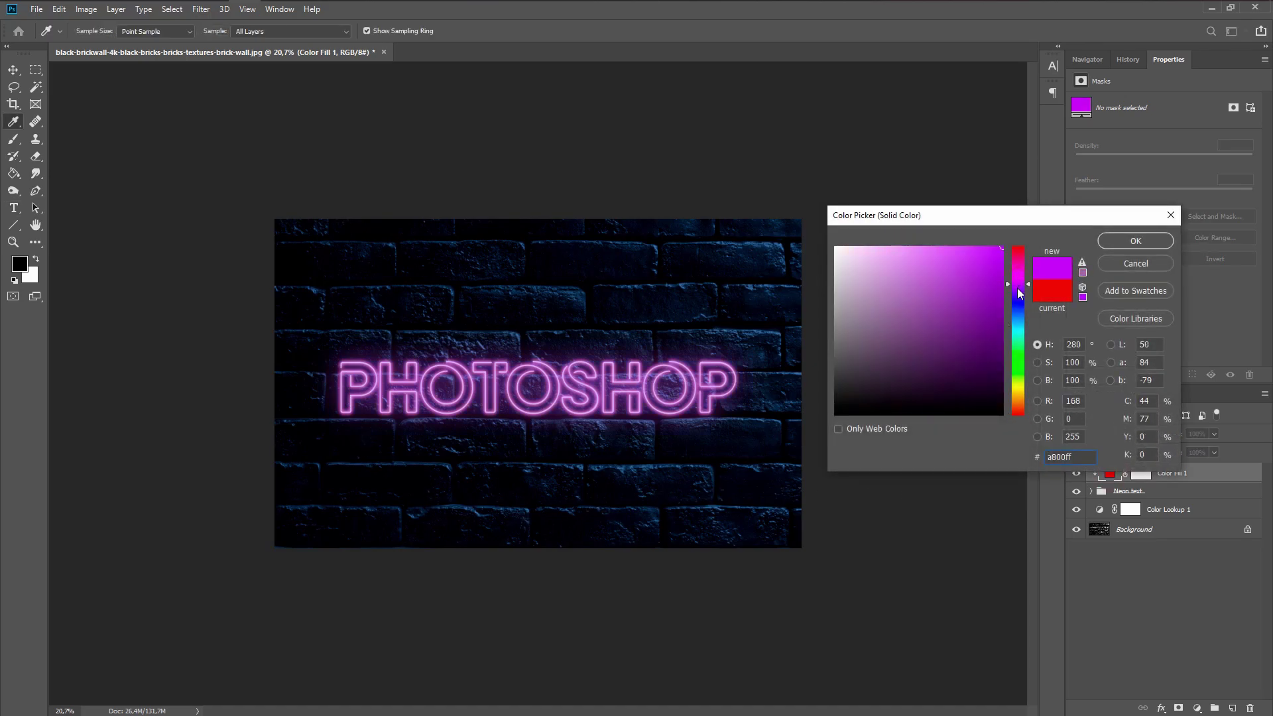
click(1018, 303)
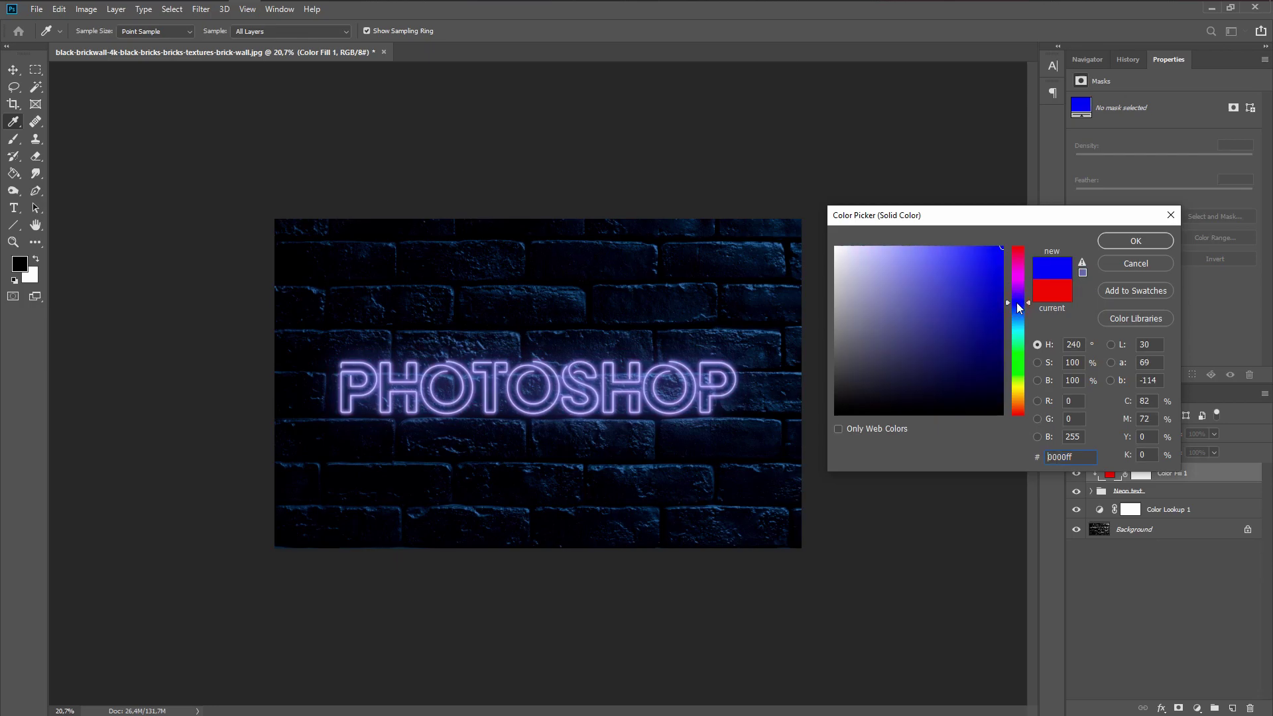
click(1021, 358)
click(1018, 389)
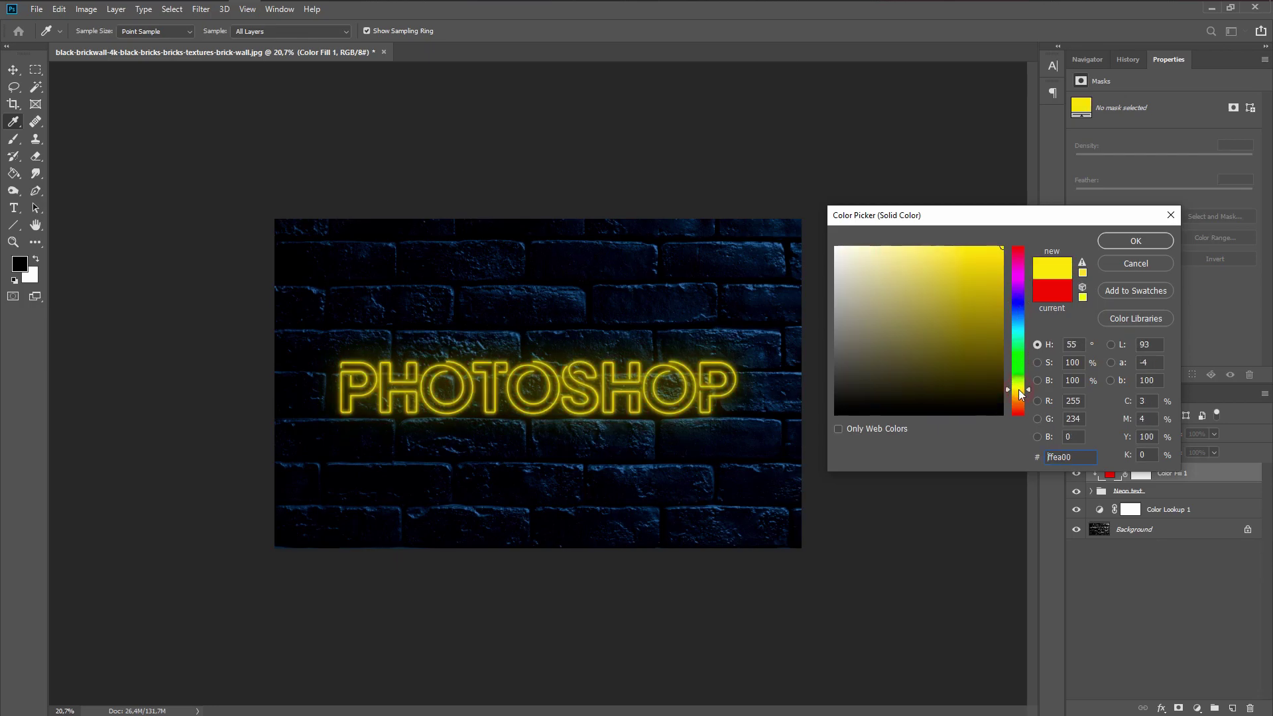
click(1017, 405)
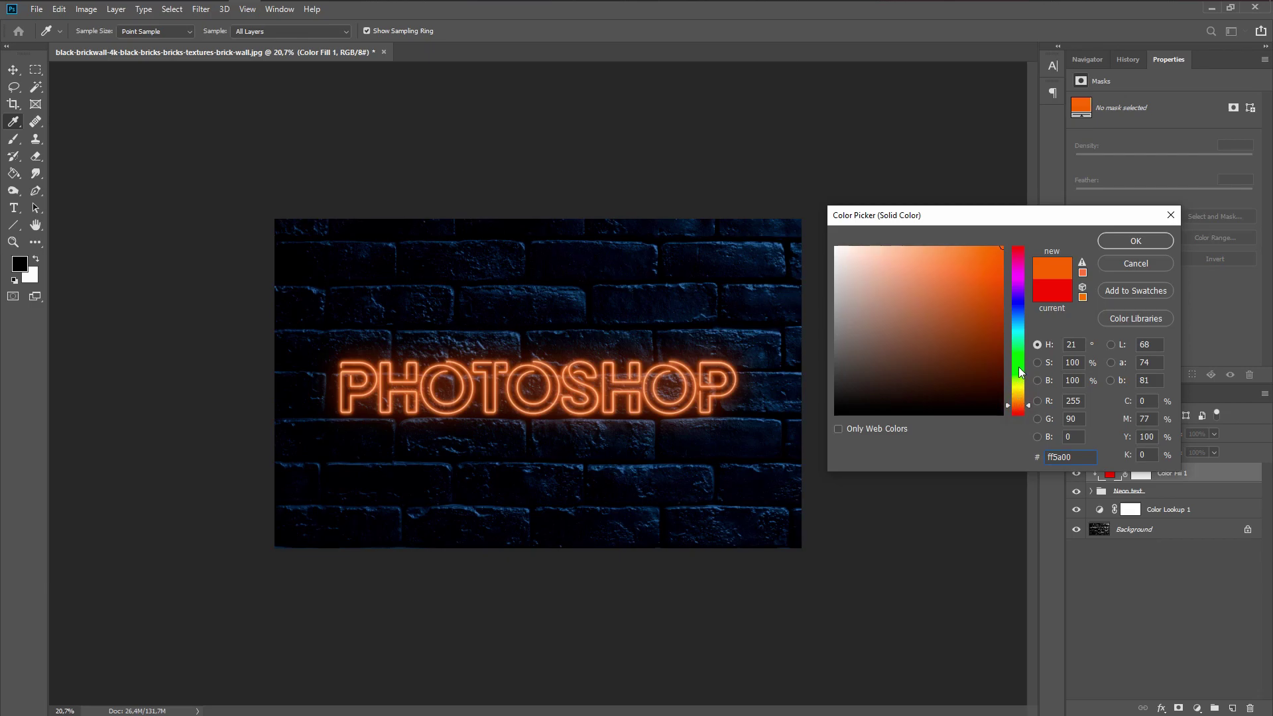
click(1019, 330)
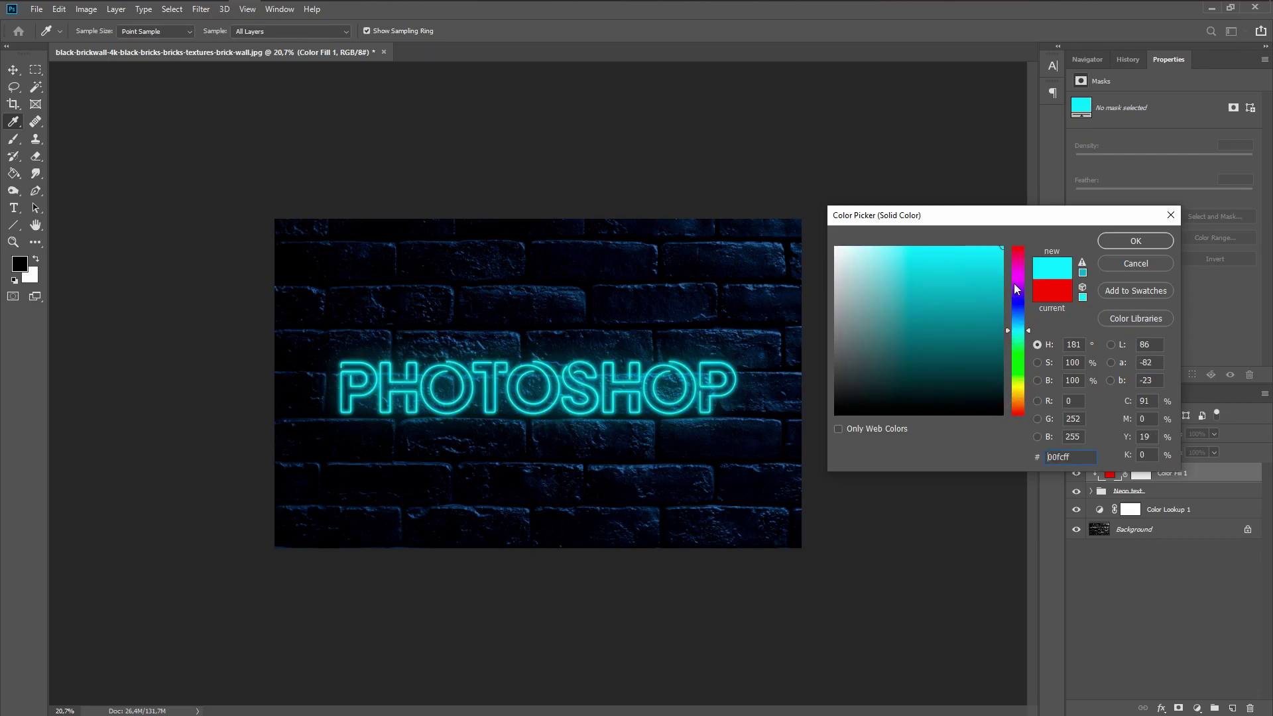
drag(1015, 287, 1019, 296)
click(1121, 243)
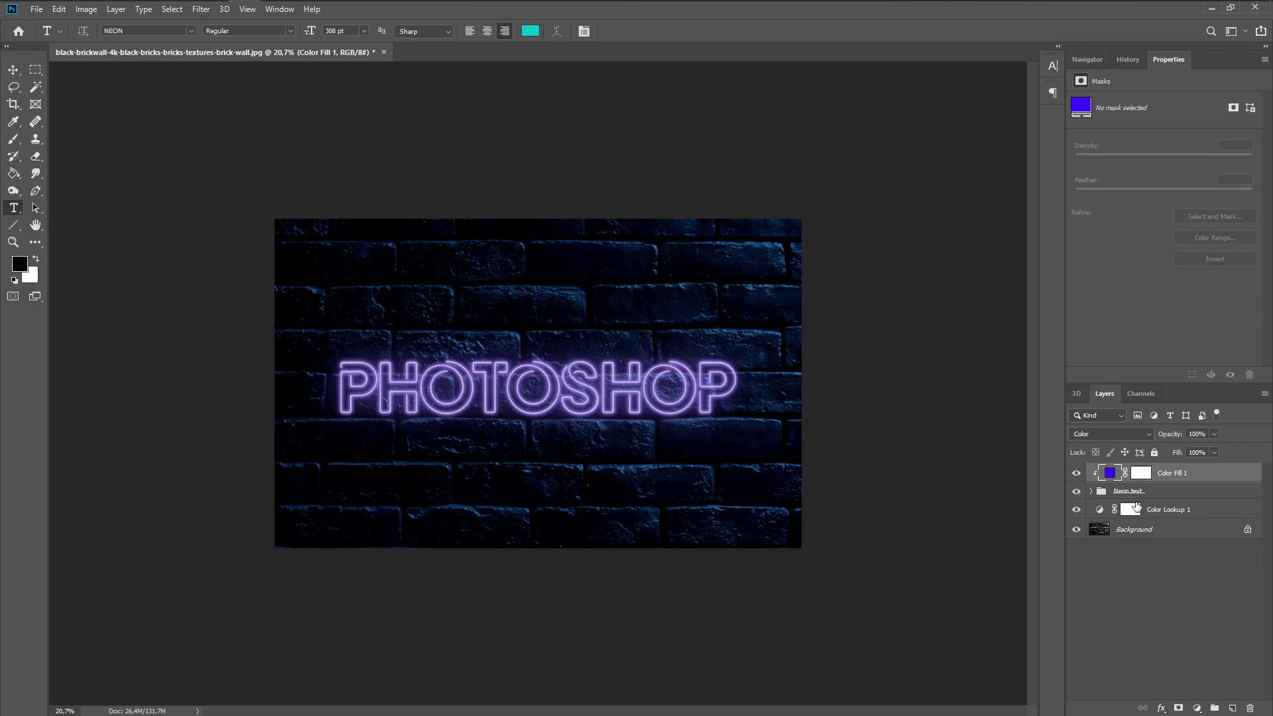
Step: Add Layer 1 beneath Neon text and brush a soft light-purple glow under SHOP
click(1232, 708)
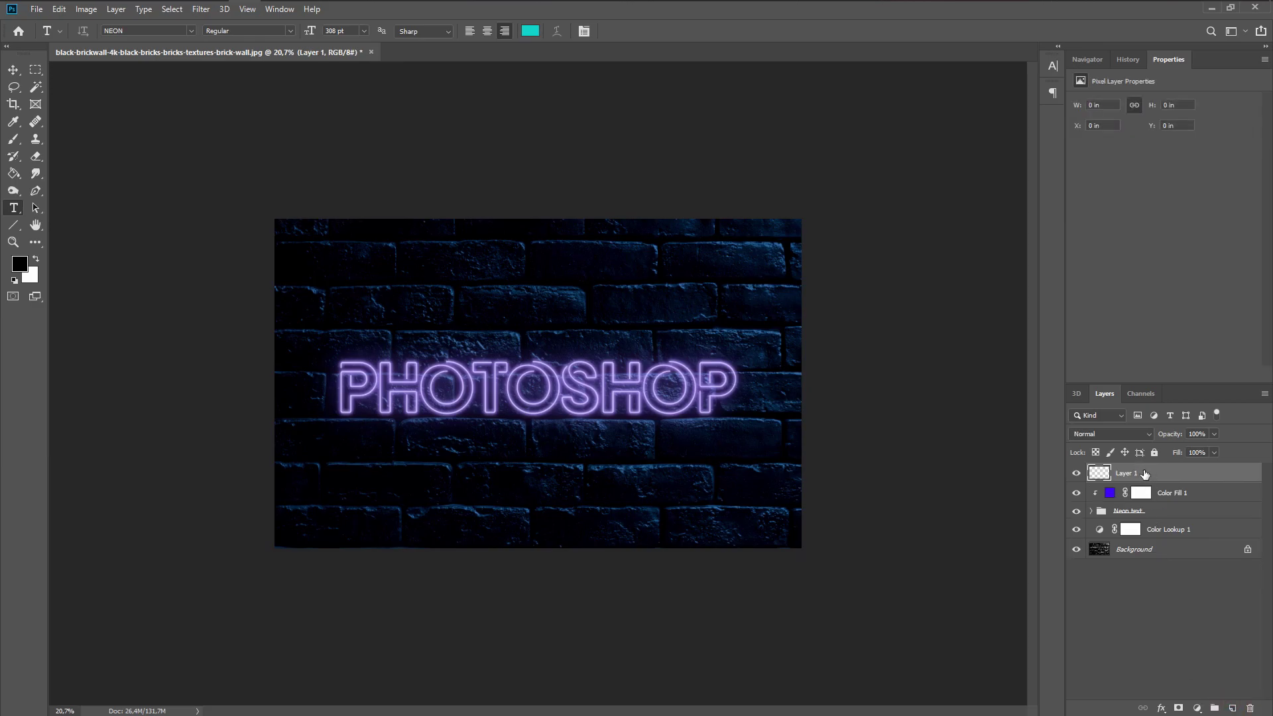
drag(1139, 472, 1135, 520)
click(11, 142)
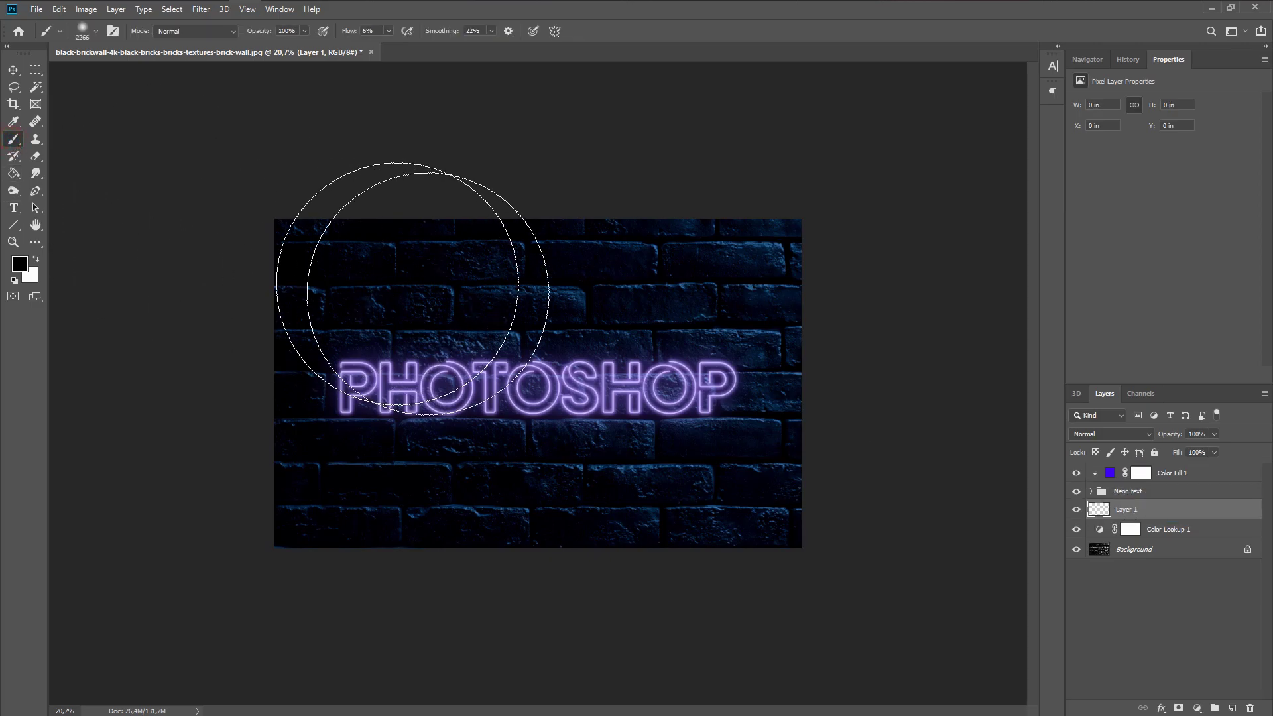
scroll(564, 383, up, 6)
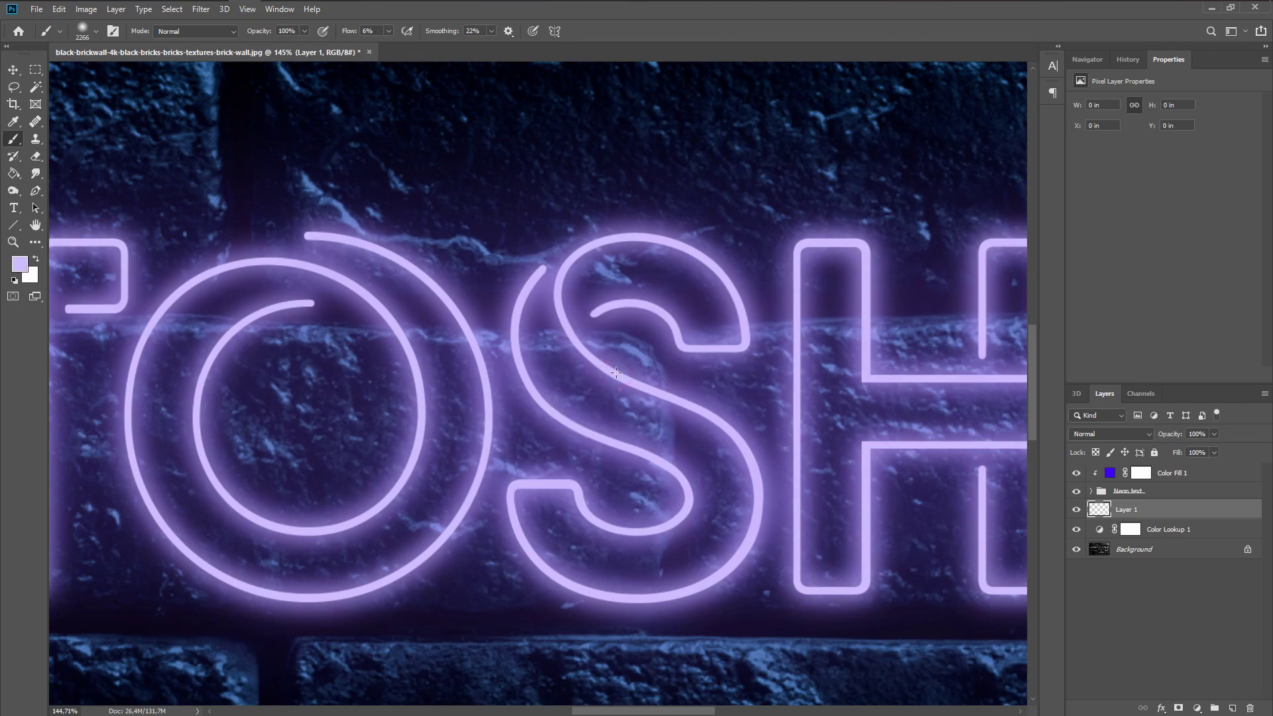
drag(616, 328, 153, 389)
scroll(530, 391, down, 1)
scroll(530, 391, down, 8)
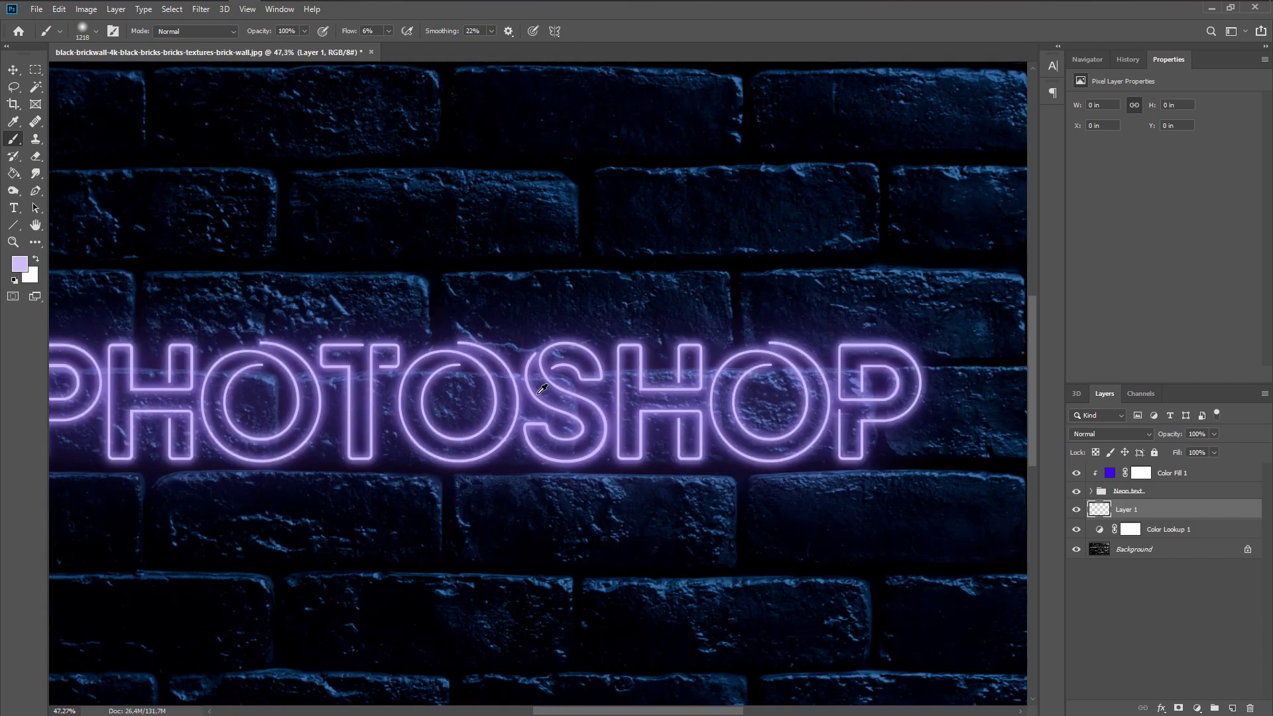
mouse_move(607, 390)
mouse_down()
mouse_move(537, 401)
mouse_move(578, 407)
mouse_up()
mouse_move(742, 431)
mouse_down()
mouse_move(818, 406)
mouse_move(674, 460)
mouse_move(572, 454)
mouse_up()
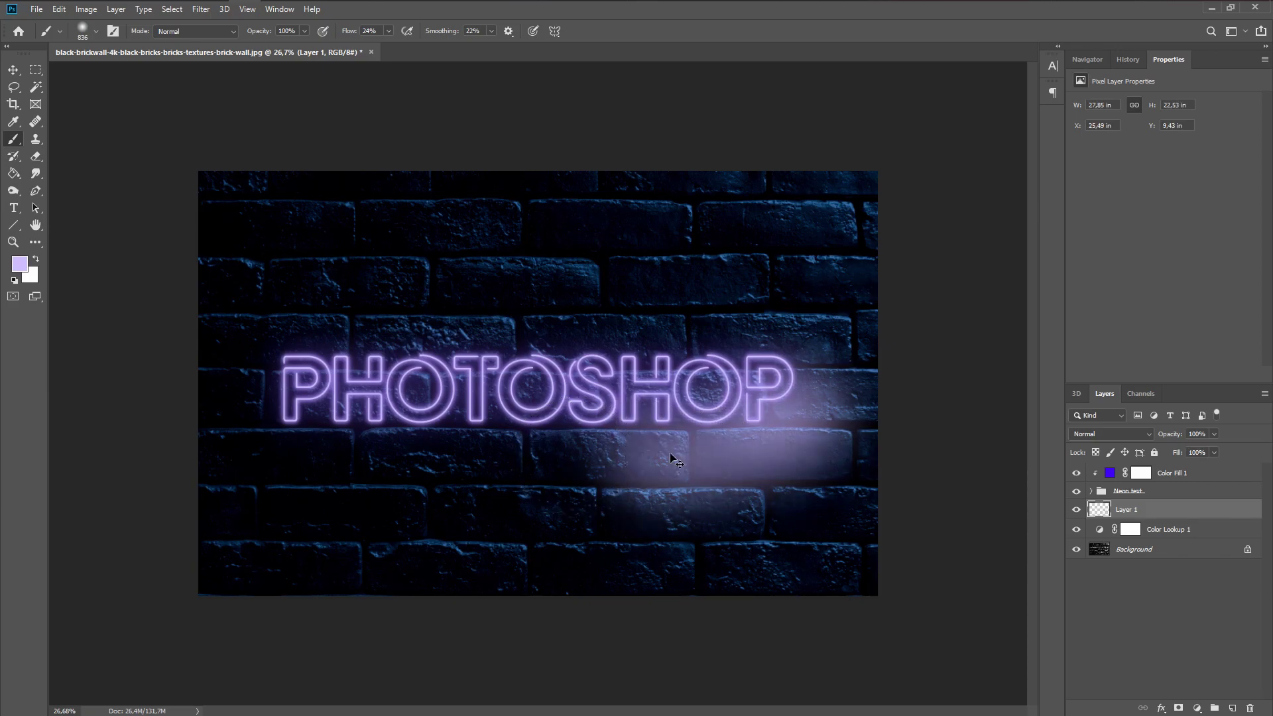
Step: Undo the opaque glow stroke and switch Layer 1's blend mode to Soft Light
key(ctrl+z)
click(1113, 436)
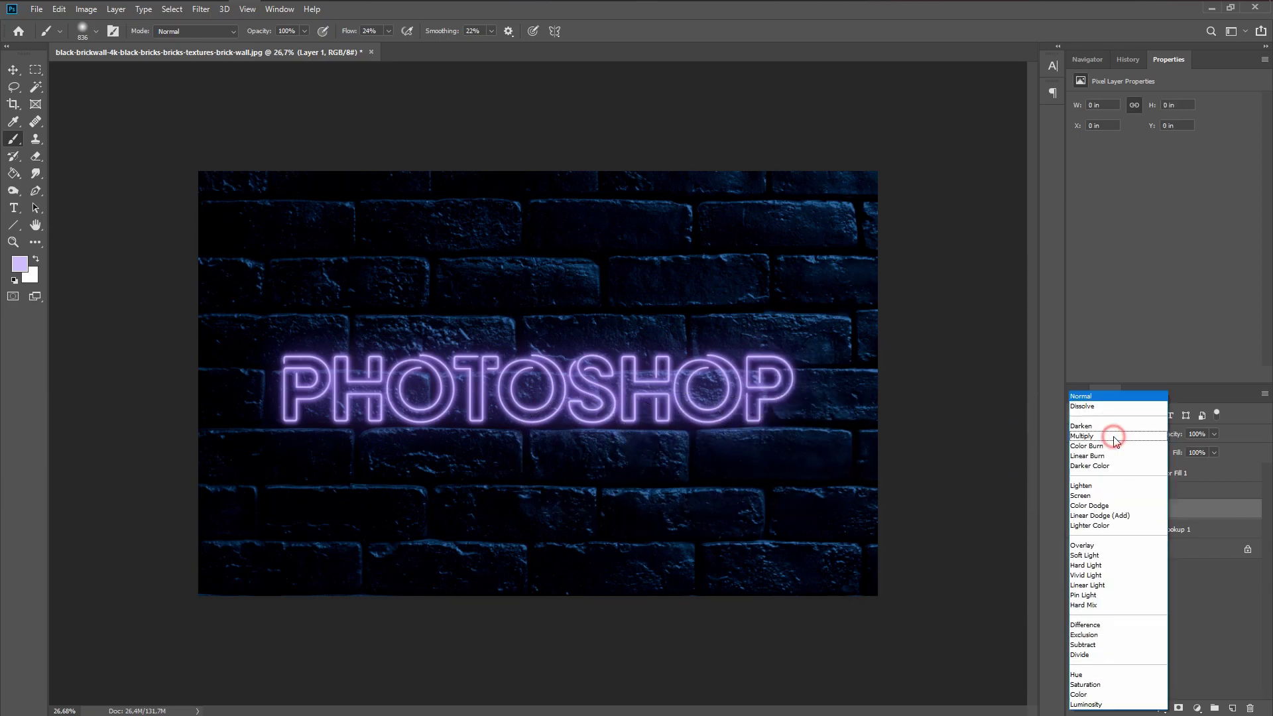
click(1084, 555)
Step: Brush a faint violet glow onto the bricks around the PHOTOSHOP lettering, resizing the brush as needed
mouse_move(794, 419)
mouse_down()
mouse_move(709, 444)
mouse_move(346, 457)
mouse_up()
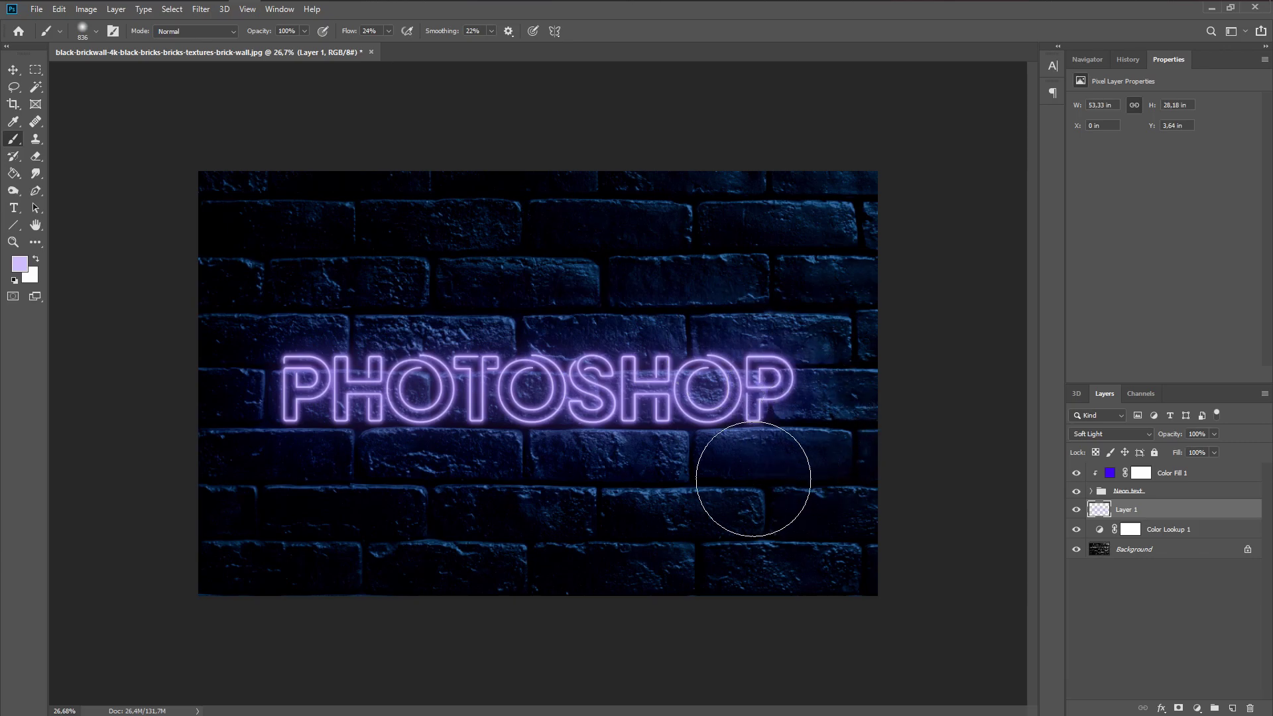
scroll(807, 420, down, 1)
drag(779, 441, 709, 449)
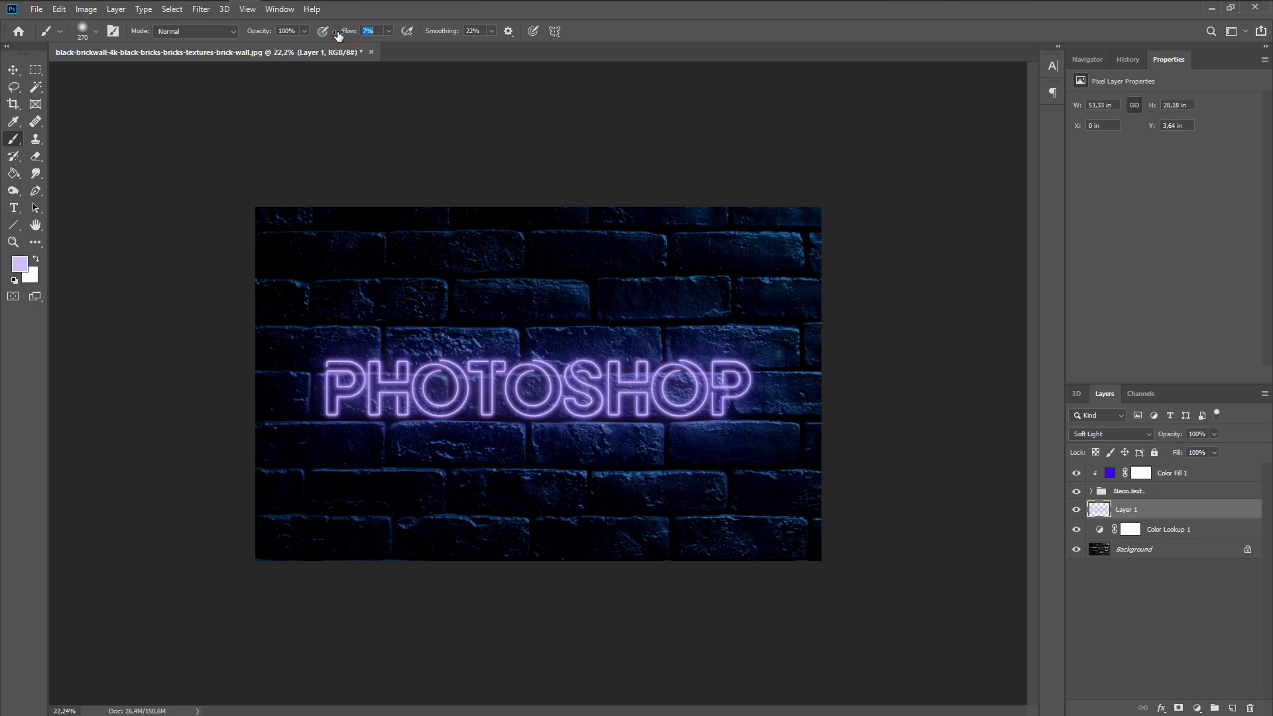
drag(316, 377, 368, 376)
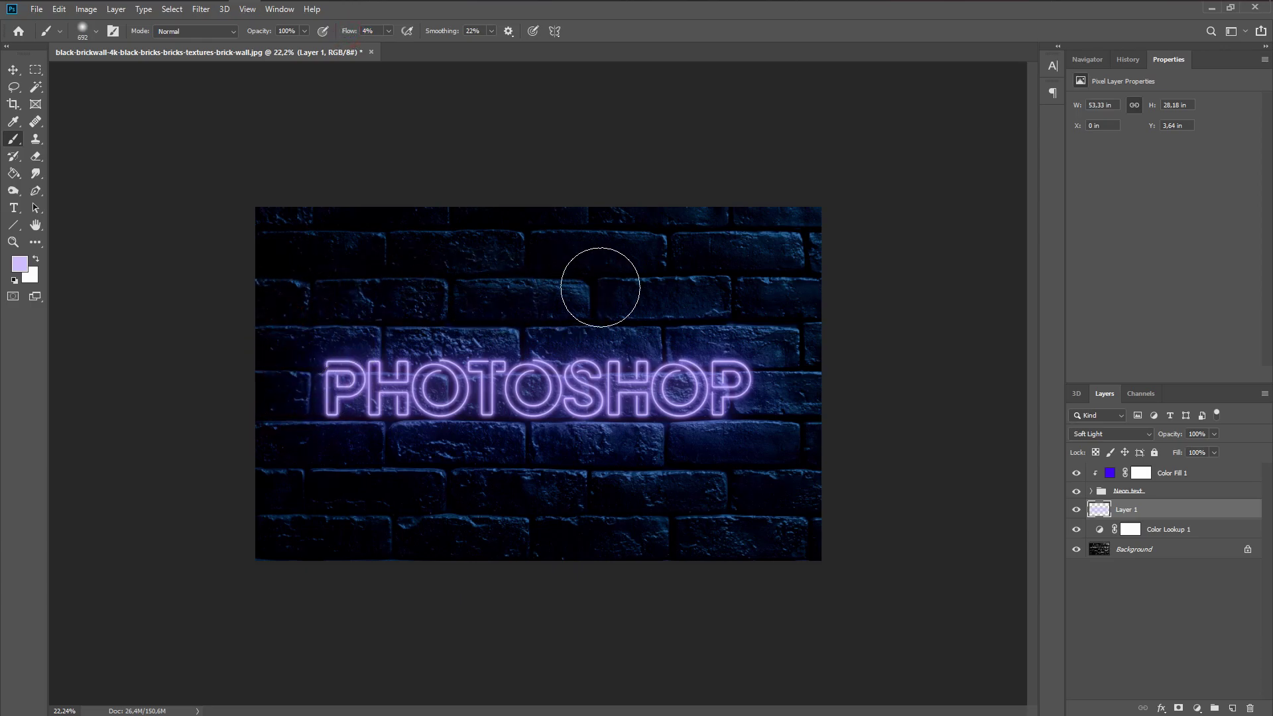